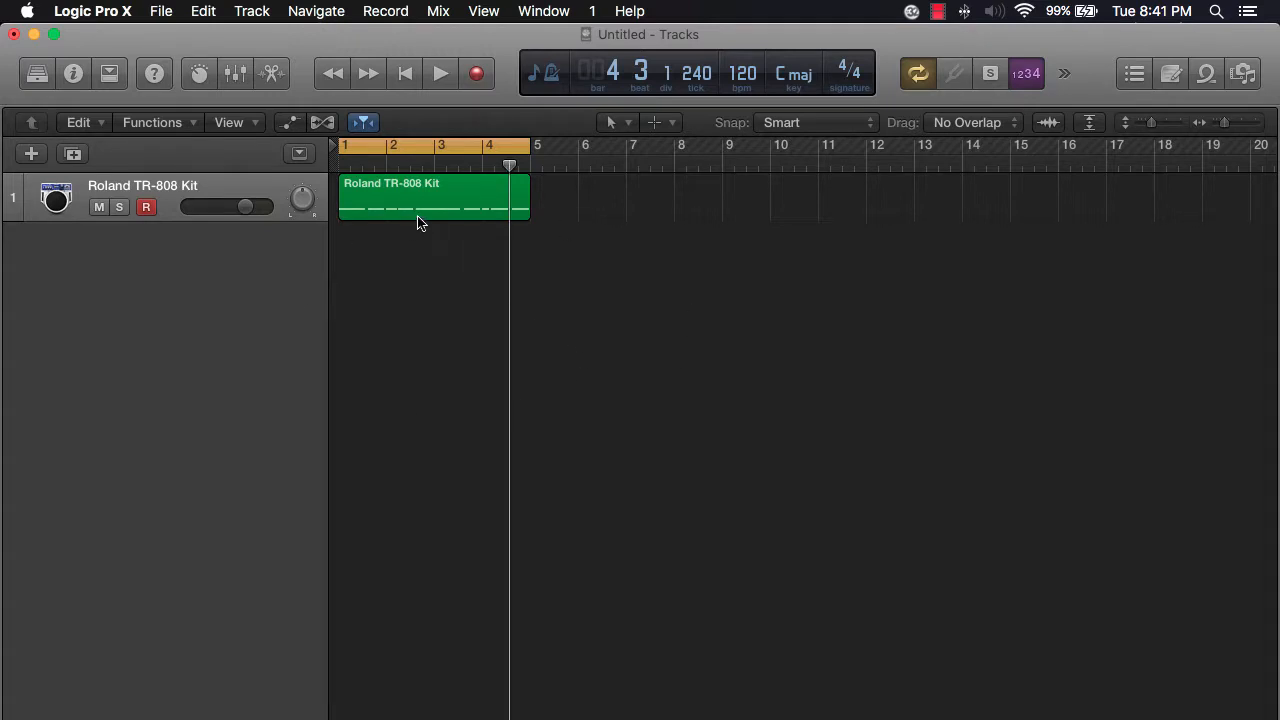
- Return the playhead to the project start and play back the drum region, then stop playback
left_click(433, 168)
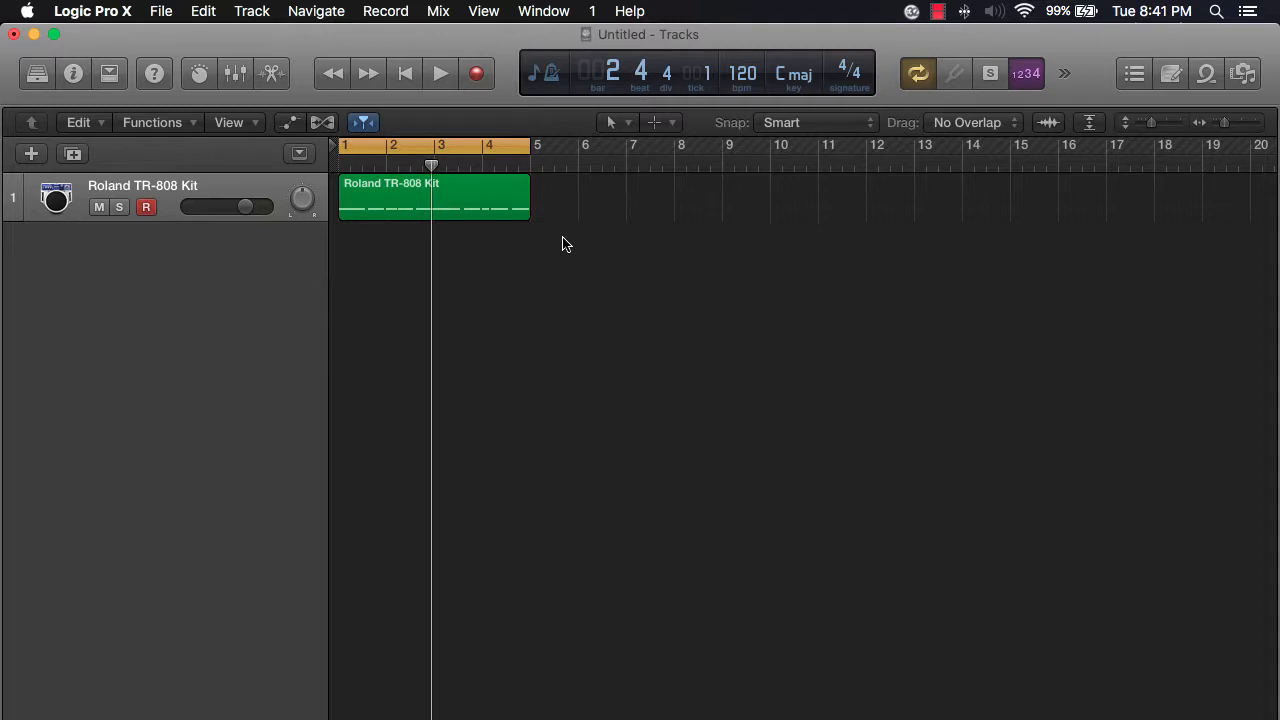
left_click(477, 211)
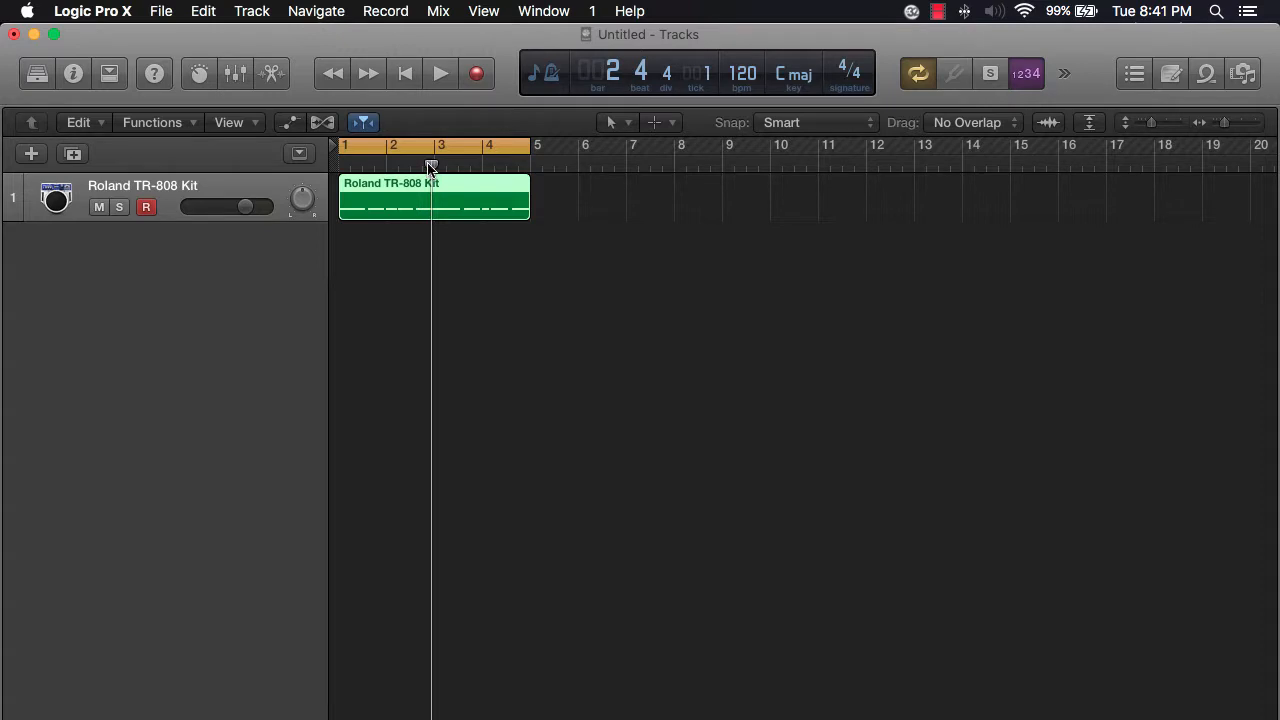
mouse_move(431, 166)
left_mouse_down()
mouse_move(506, 166)
mouse_move(436, 166)
left_mouse_up()
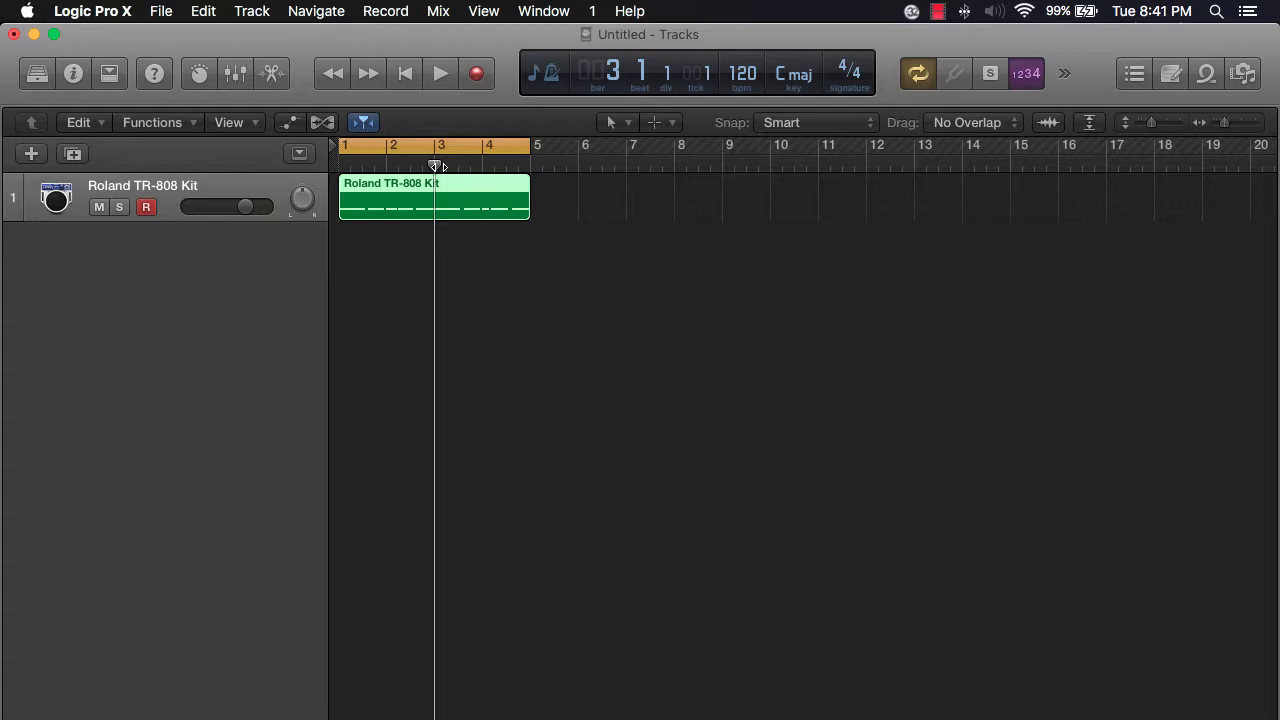
left_click_drag(437, 166, 340, 168)
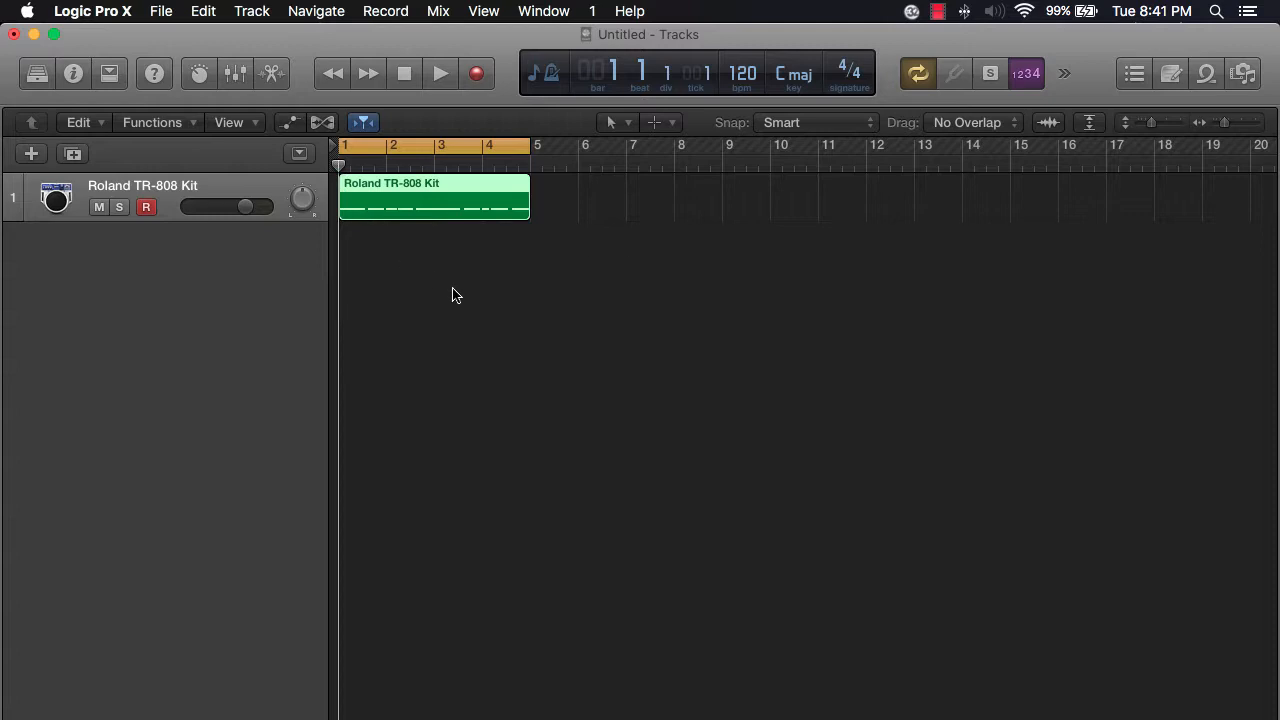
left_click(438, 74)
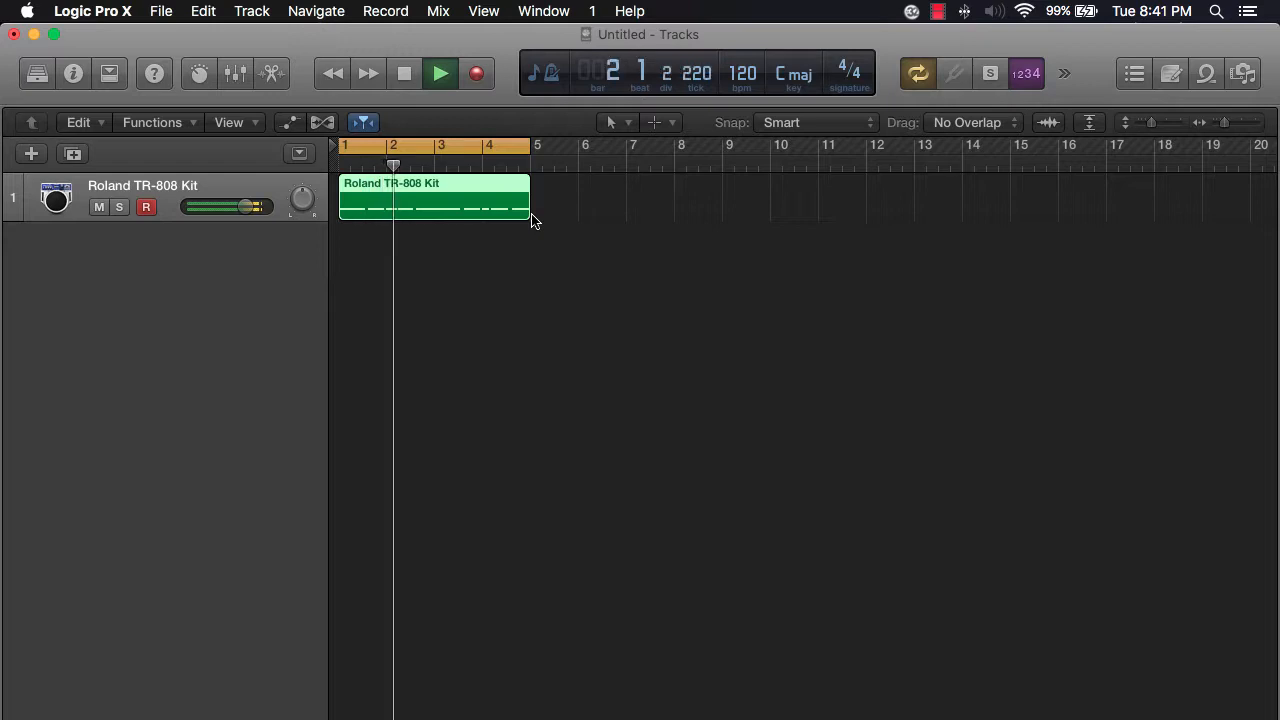
left_click(404, 76)
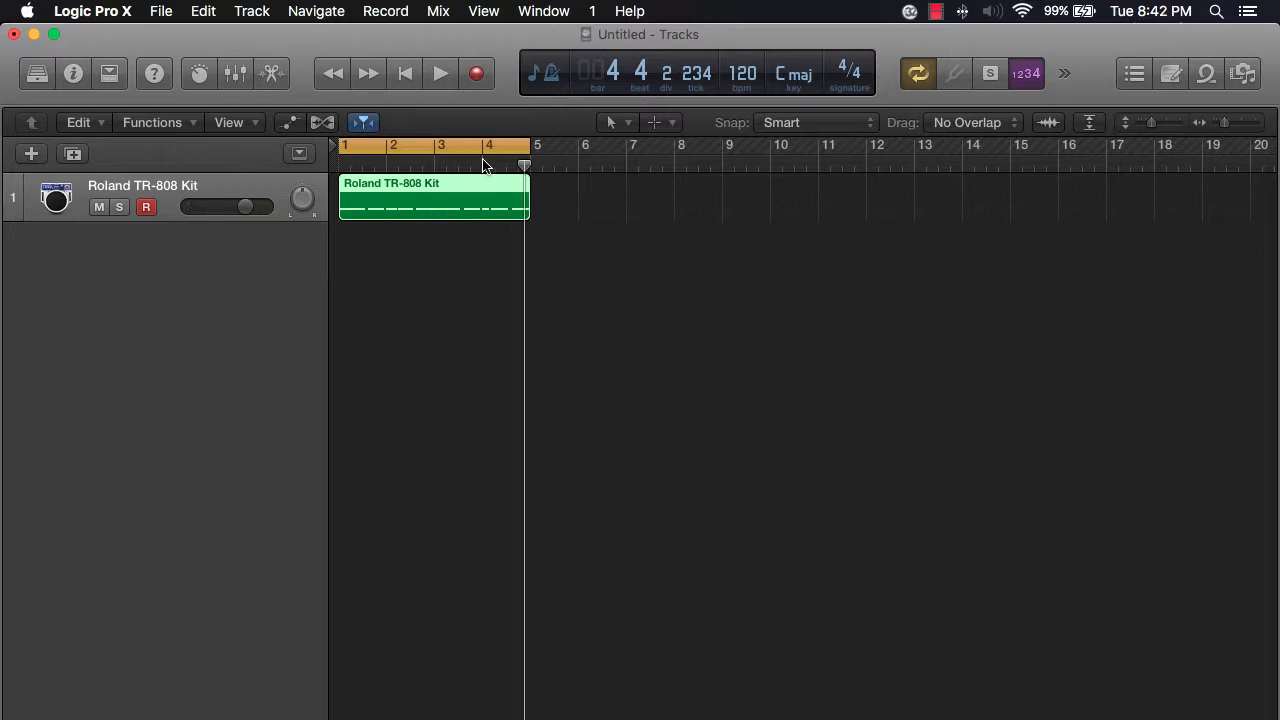
- Place the playhead at bar 4 and turn off cycle mode
left_click(483, 166)
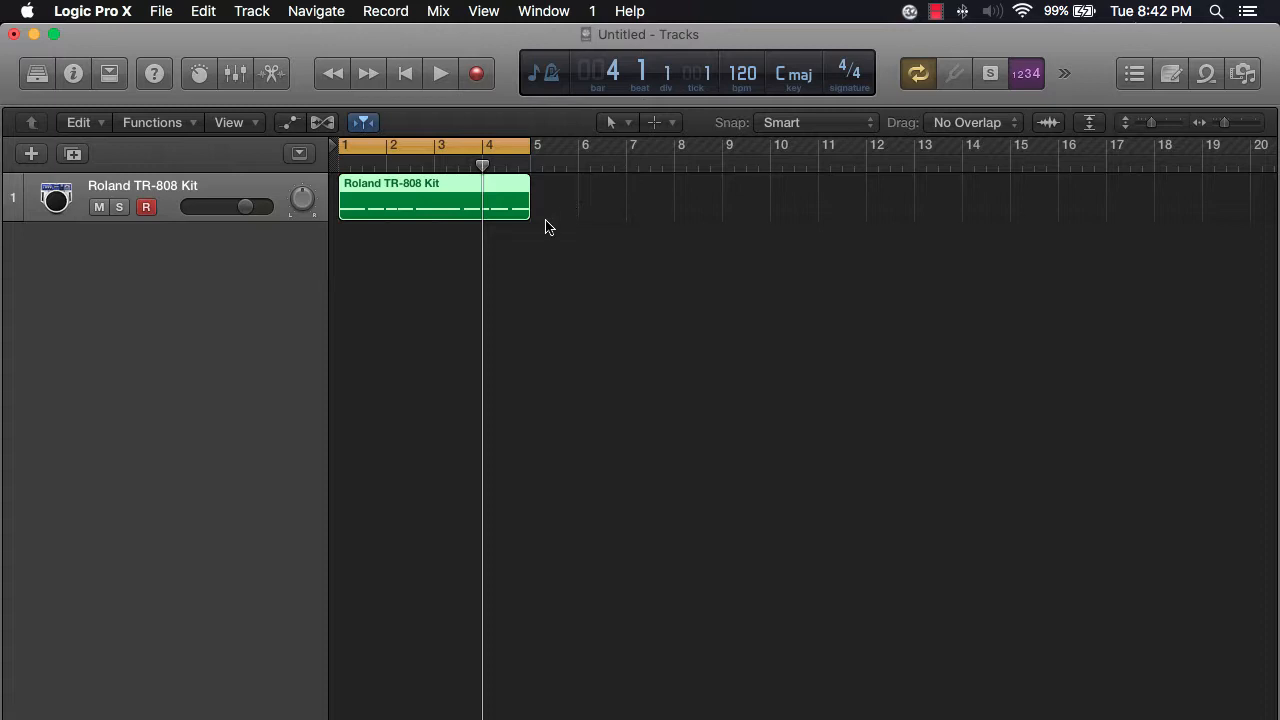
left_click_drag(483, 168, 478, 202)
key("c")
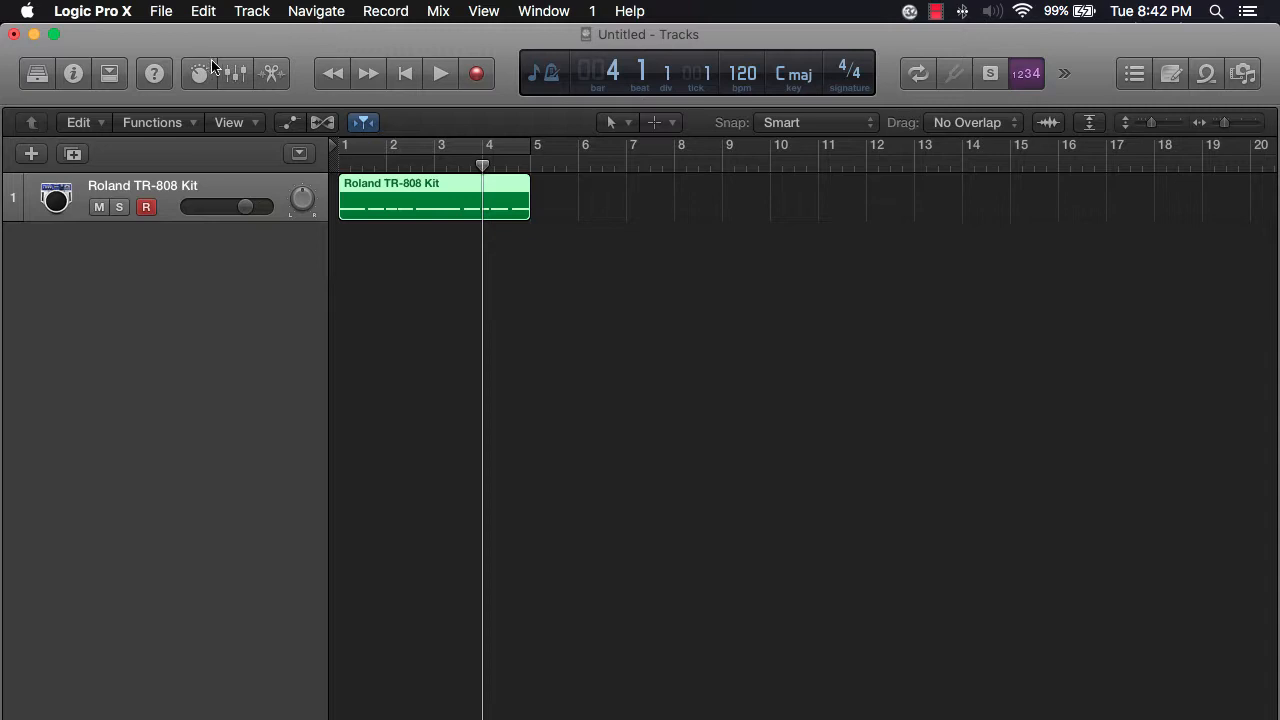
- Try Split by Playhead on the drum region at bar 4, then undo the split and hide the extra tools
left_click(110, 77)
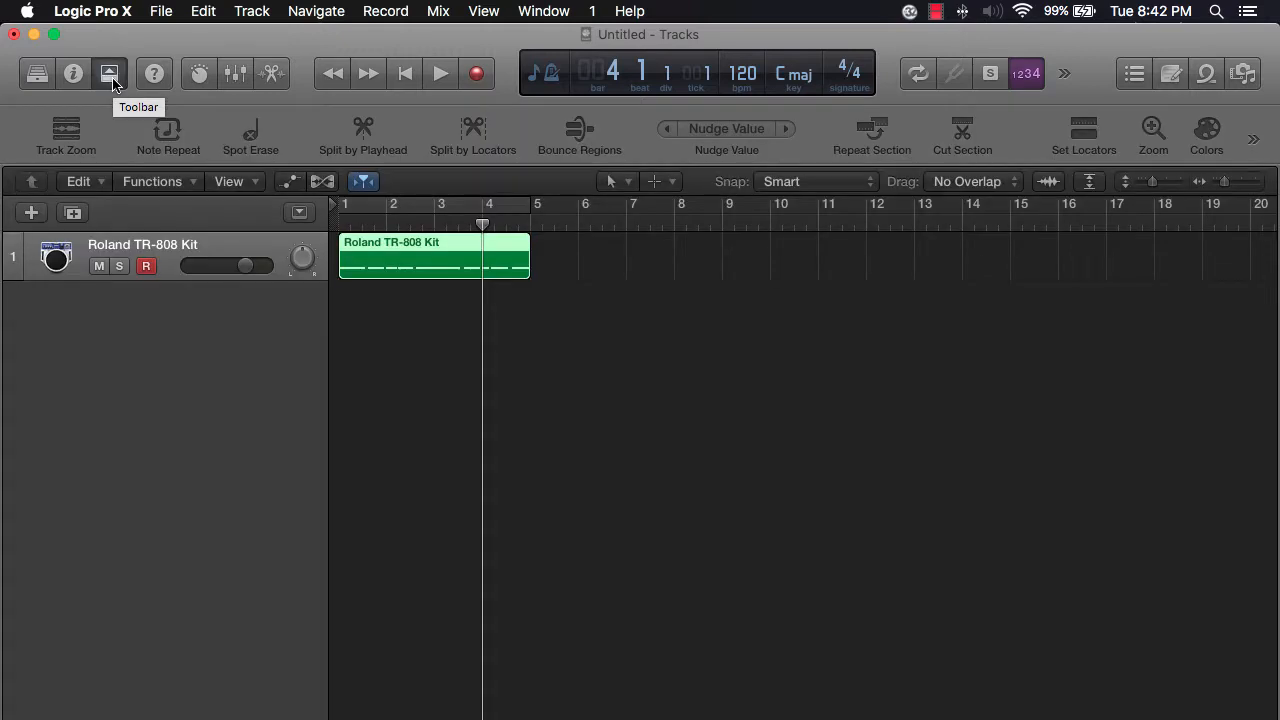
left_click(366, 148)
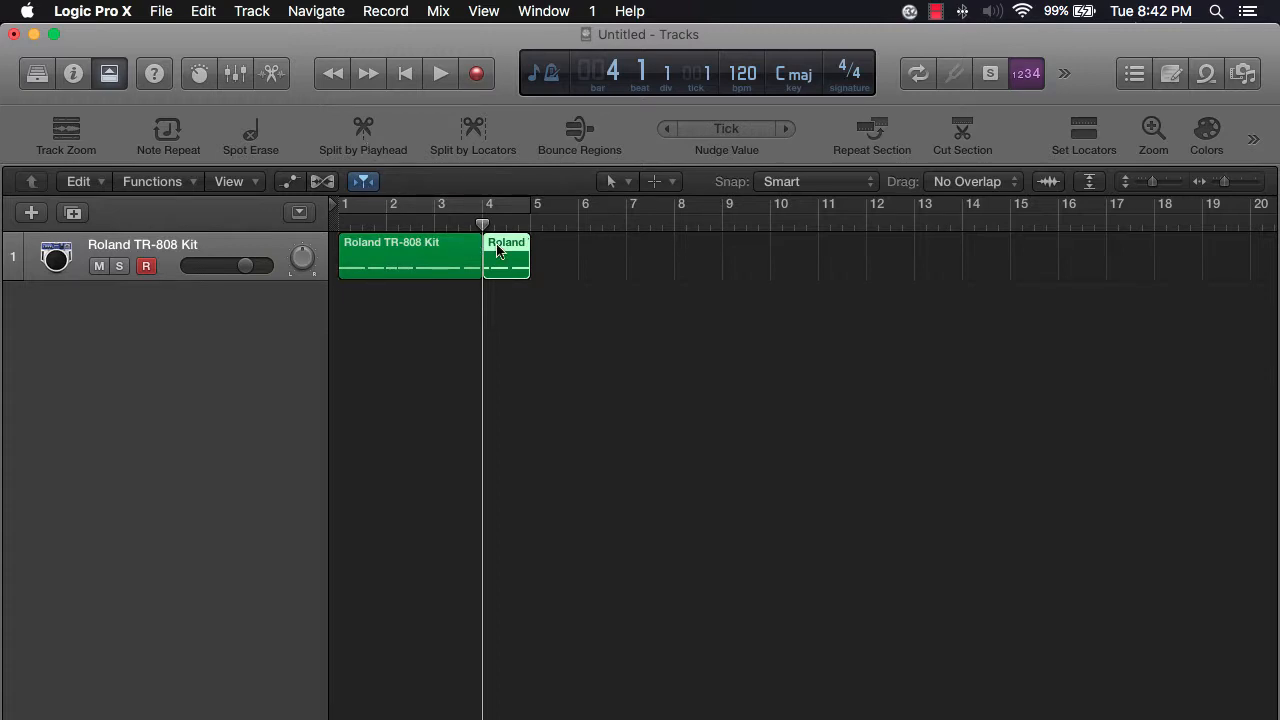
mouse_move(506, 264)
left_mouse_down()
mouse_move(795, 268)
mouse_move(540, 262)
mouse_move(768, 262)
mouse_move(574, 251)
mouse_move(803, 263)
mouse_move(514, 252)
left_mouse_up()
left_click(576, 305)
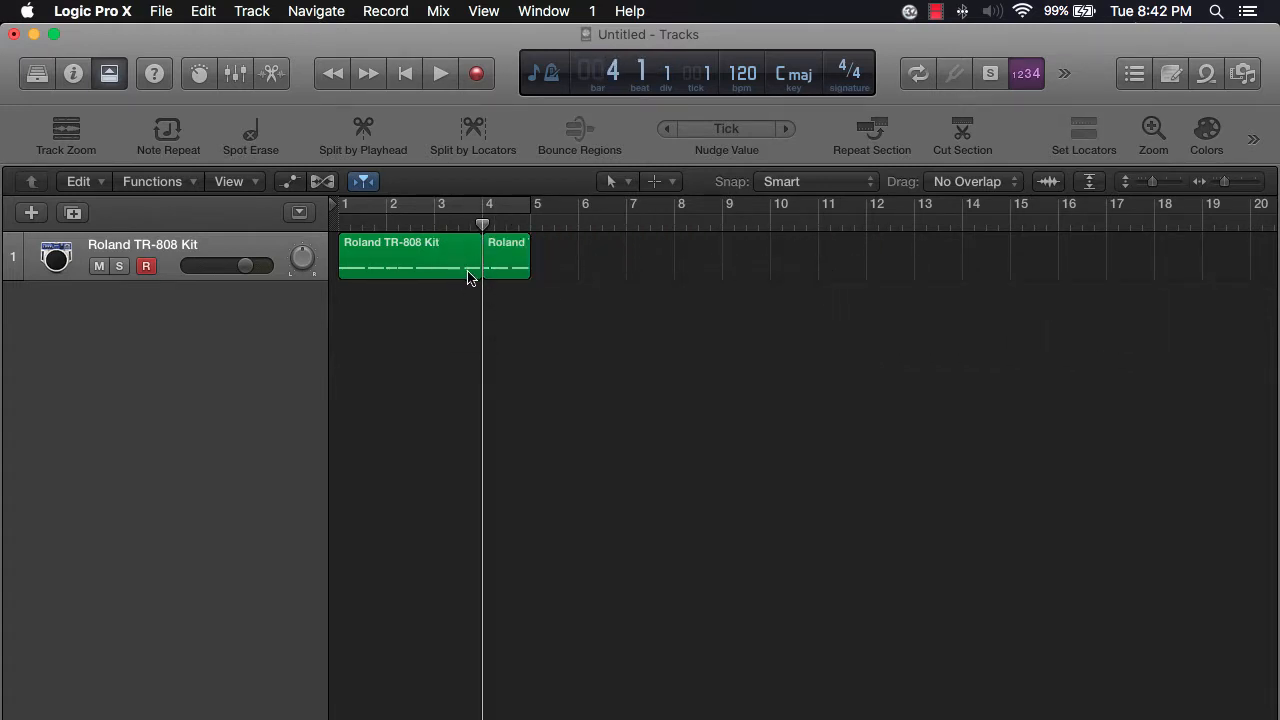
key("super+z")
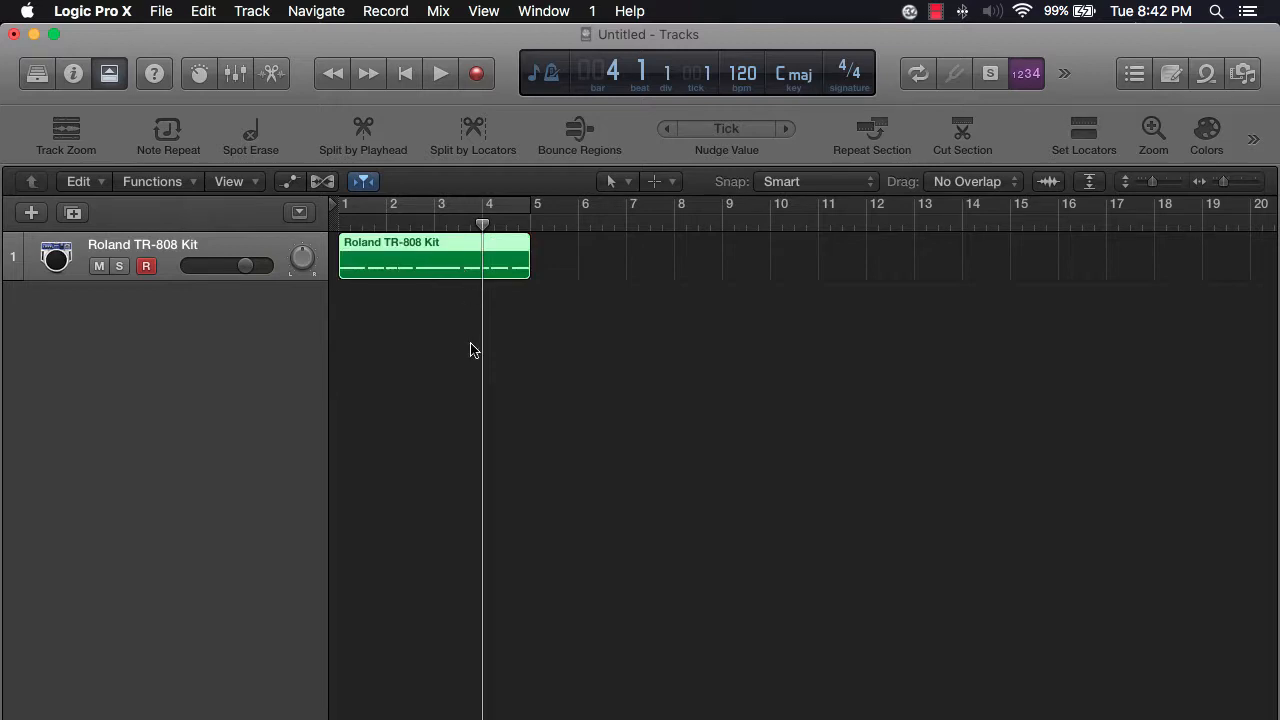
left_click(116, 75)
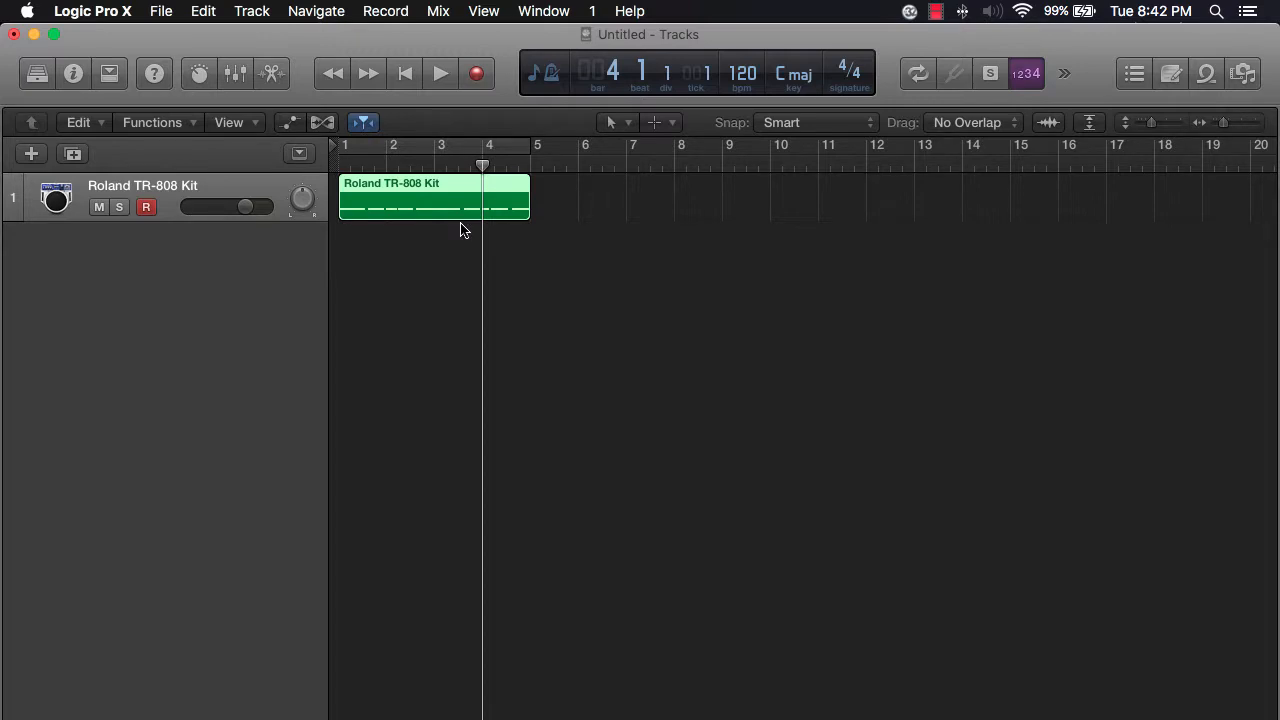
- Split the drum region at bar 4 and move the one-bar end piece to bar 10
key("super+t")
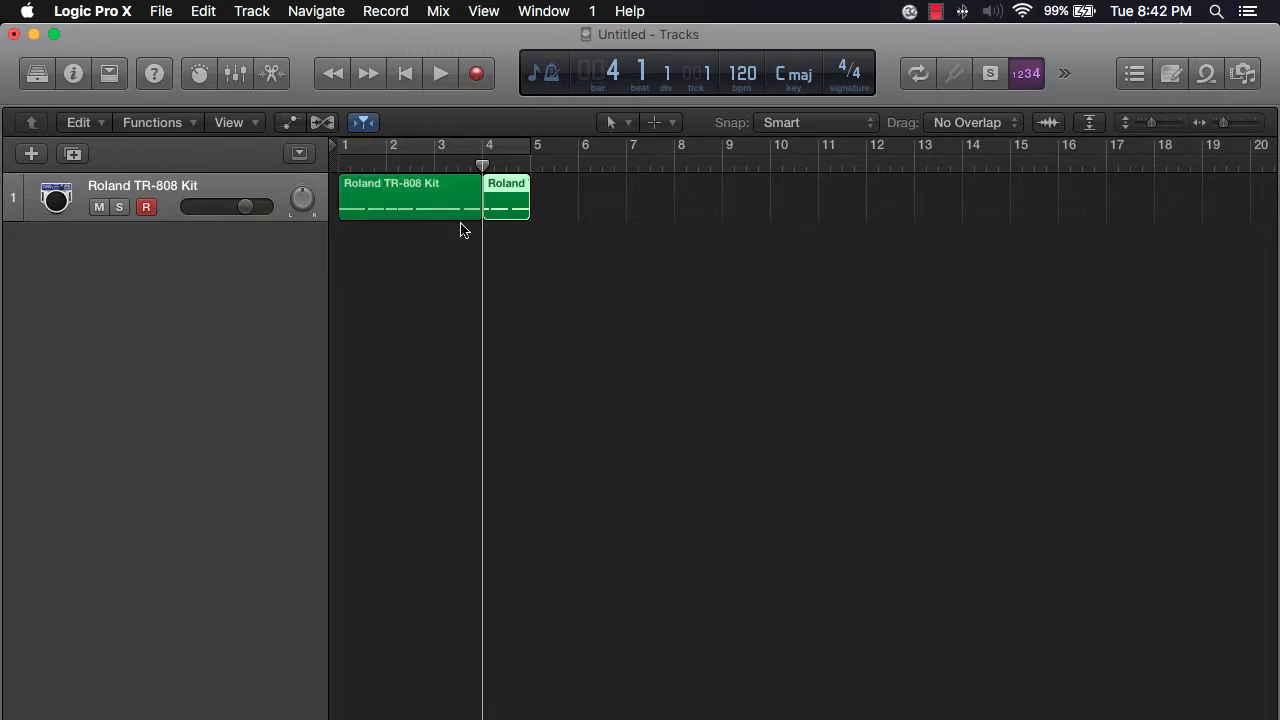
left_click(586, 294)
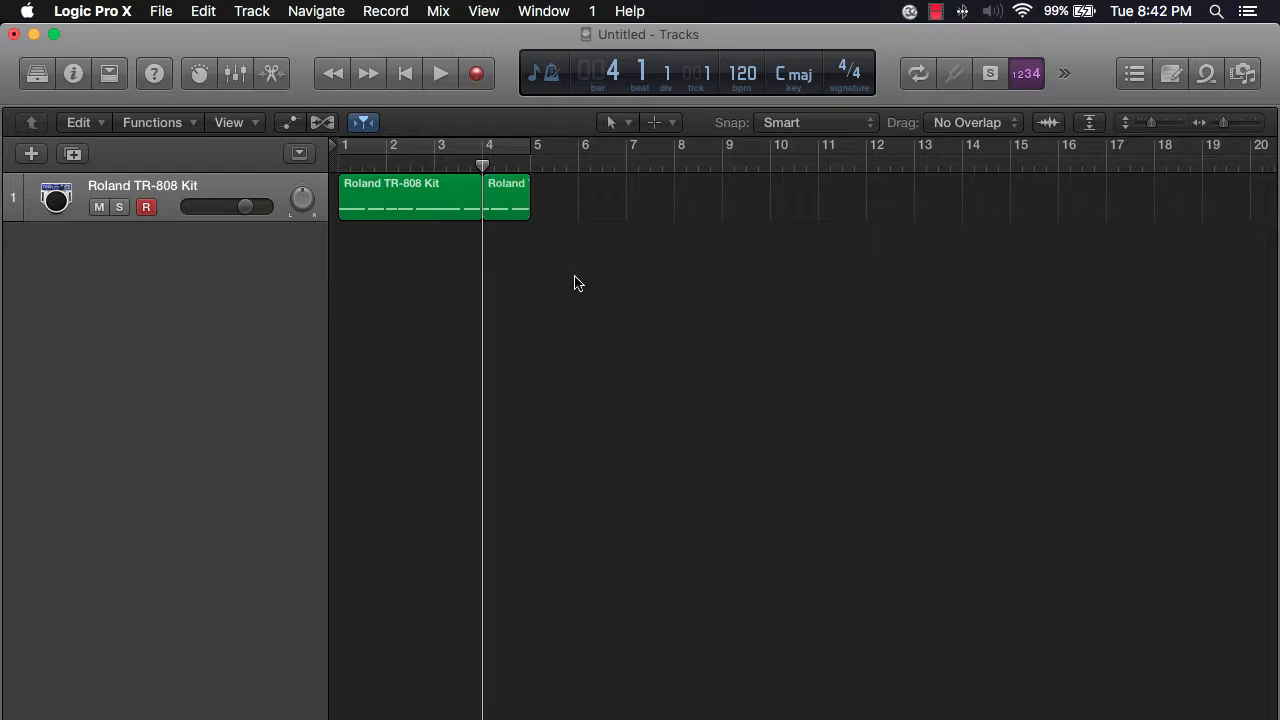
left_click_drag(508, 206, 796, 210)
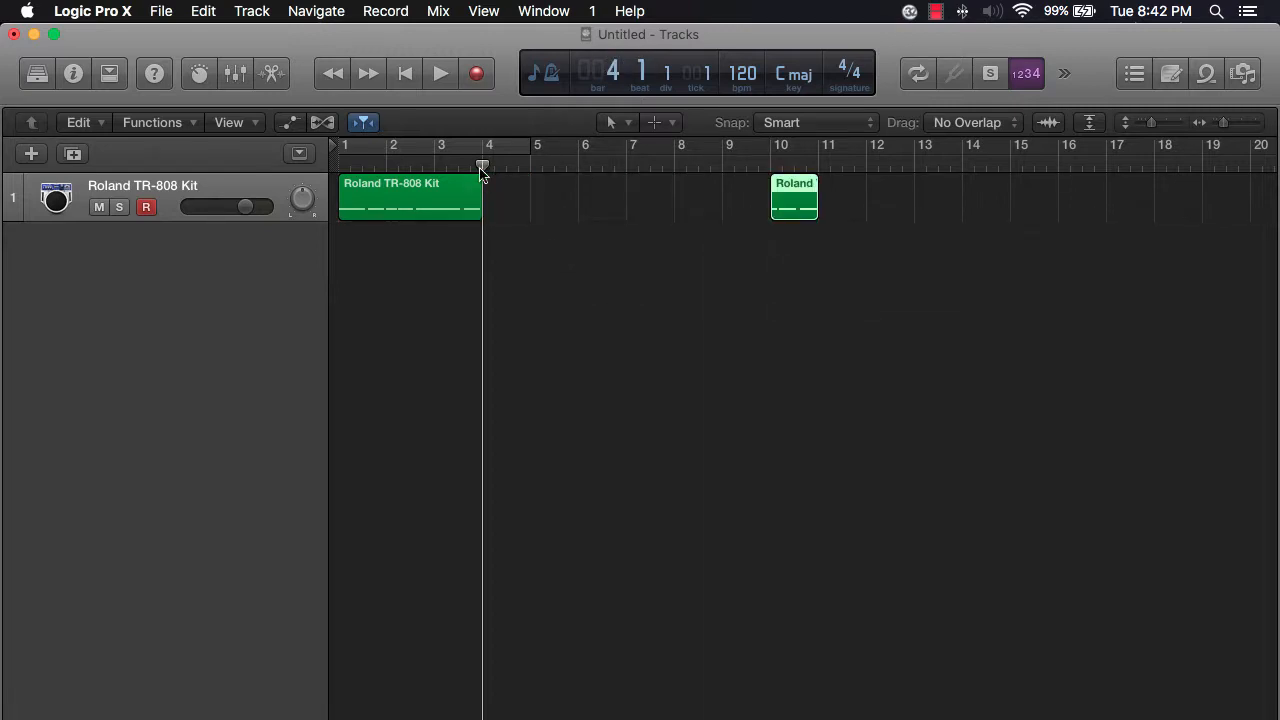
- Split the first drum region at bar 2 and move the bars 2–4 piece to about bar 4
left_click_drag(464, 162, 389, 166)
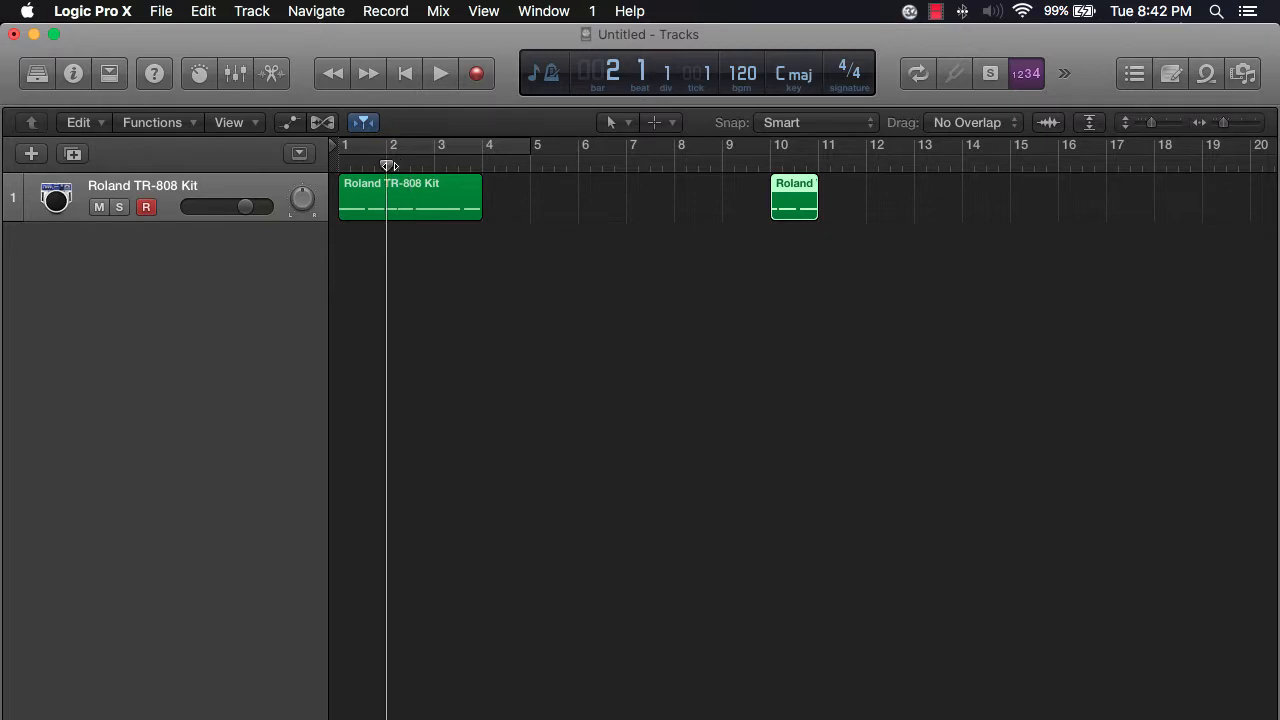
left_click(414, 215)
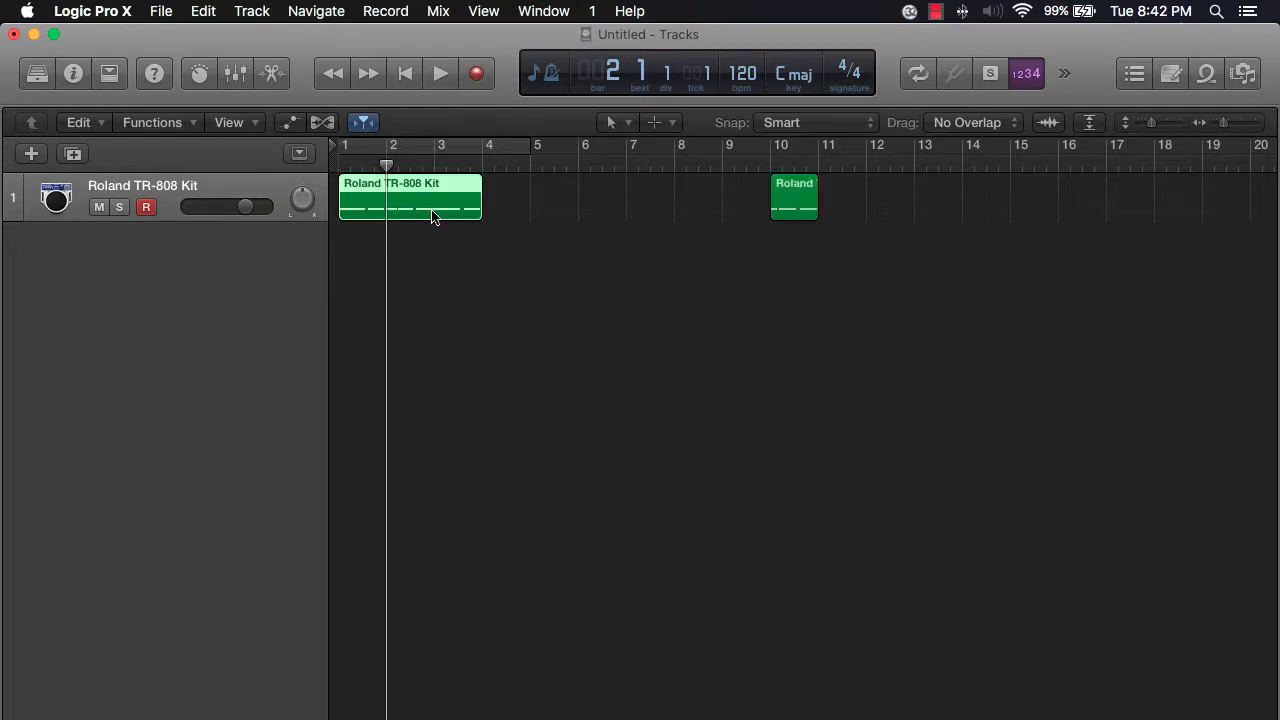
key("super+t")
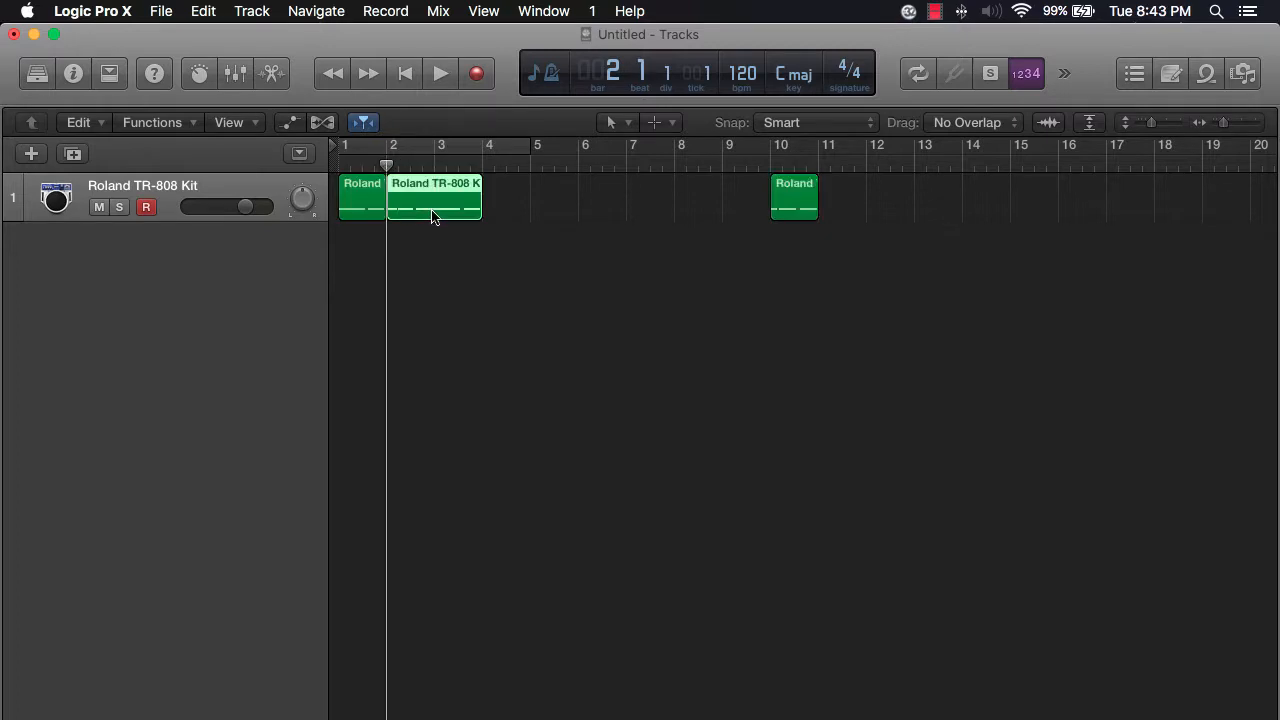
left_click_drag(432, 208, 551, 209)
left_click(514, 240)
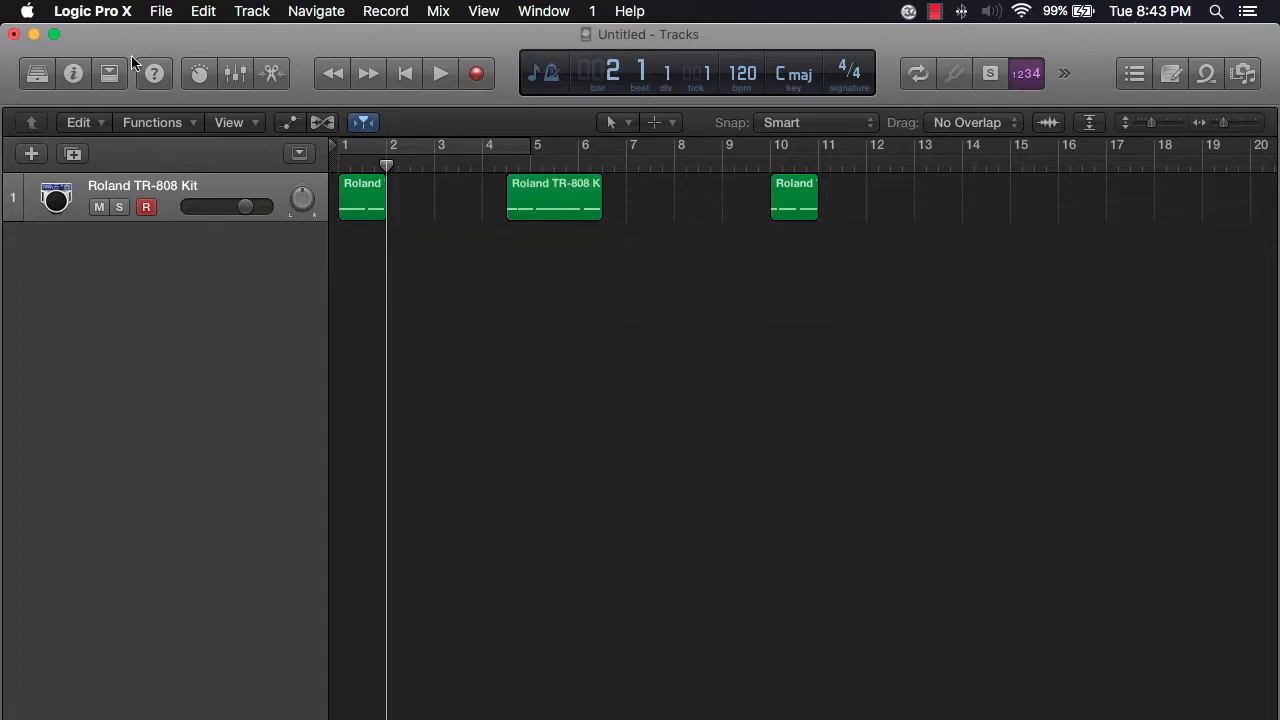
left_click(162, 11)
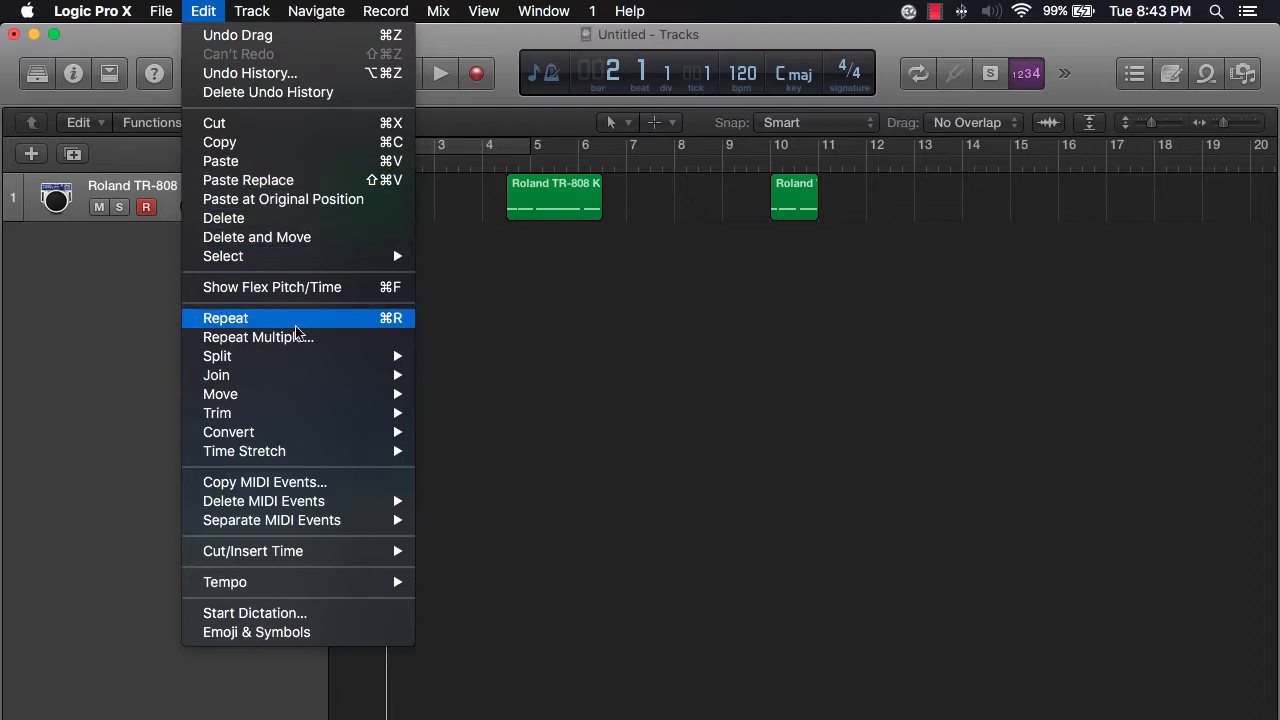
mouse_move(286, 360)
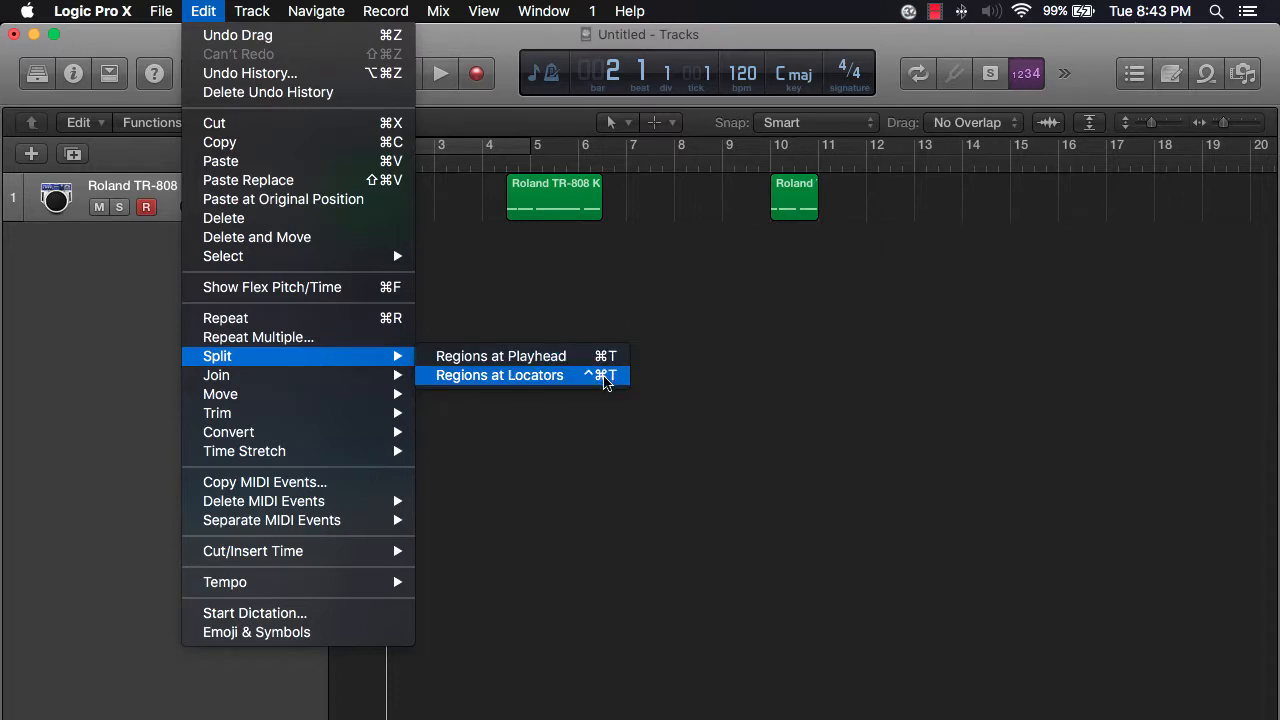
left_click(580, 293)
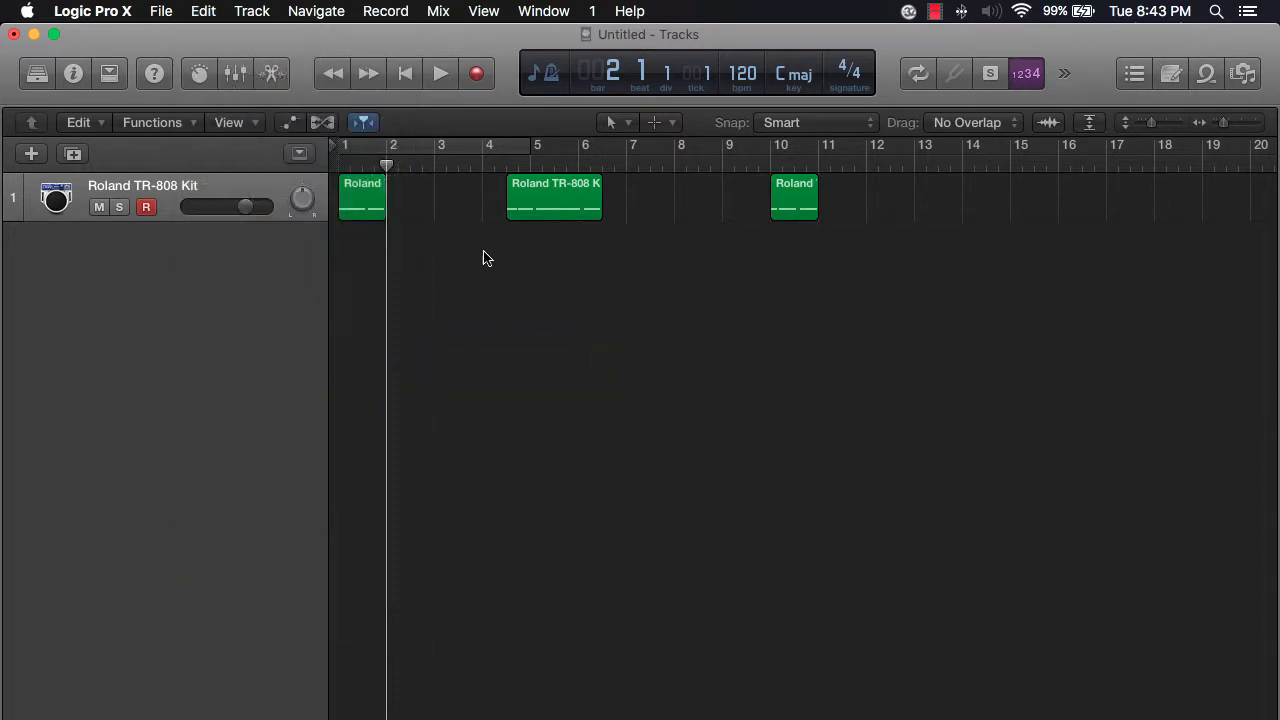
- Set the cycle range to bars 5–9 and move the one-bar piece from bar 10 to bar 5
left_click_drag(537, 203, 486, 204)
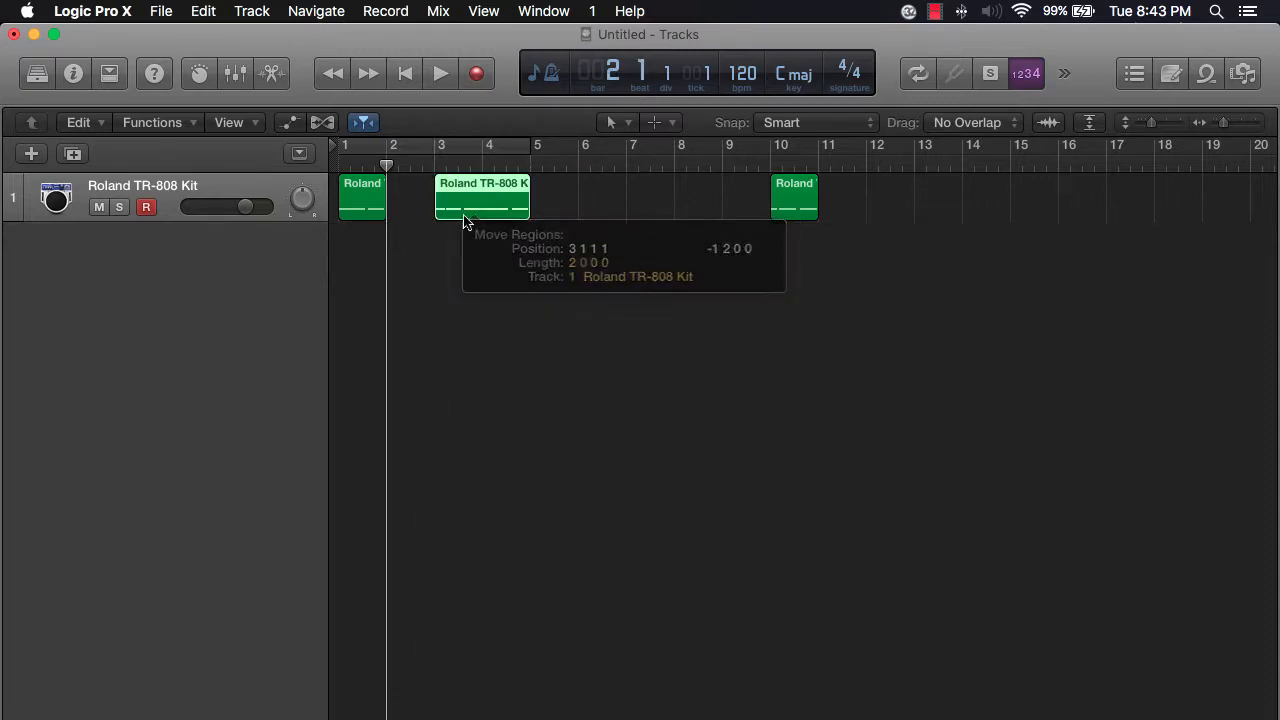
left_click_drag(452, 149, 604, 160)
left_click_drag(790, 209, 439, 205)
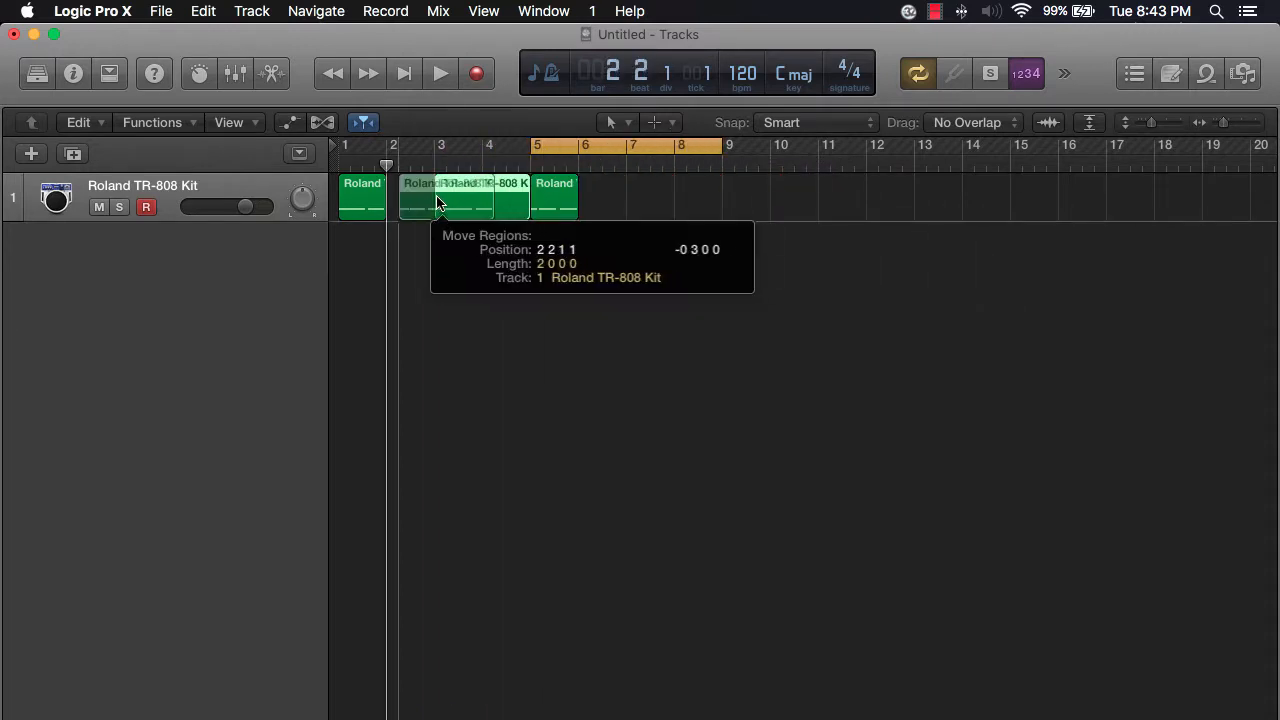
- Paste a copy of the one-bar region at bar 6
left_click(557, 197)
left_click(577, 166)
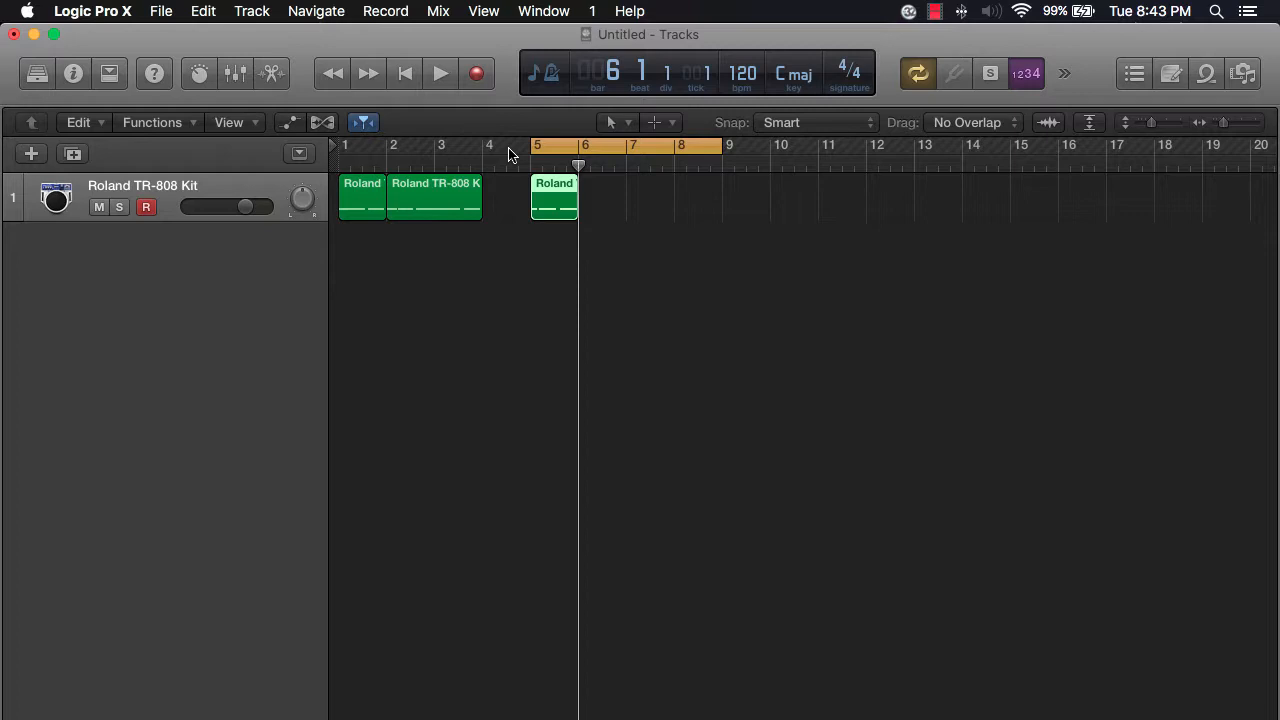
key("super+v")
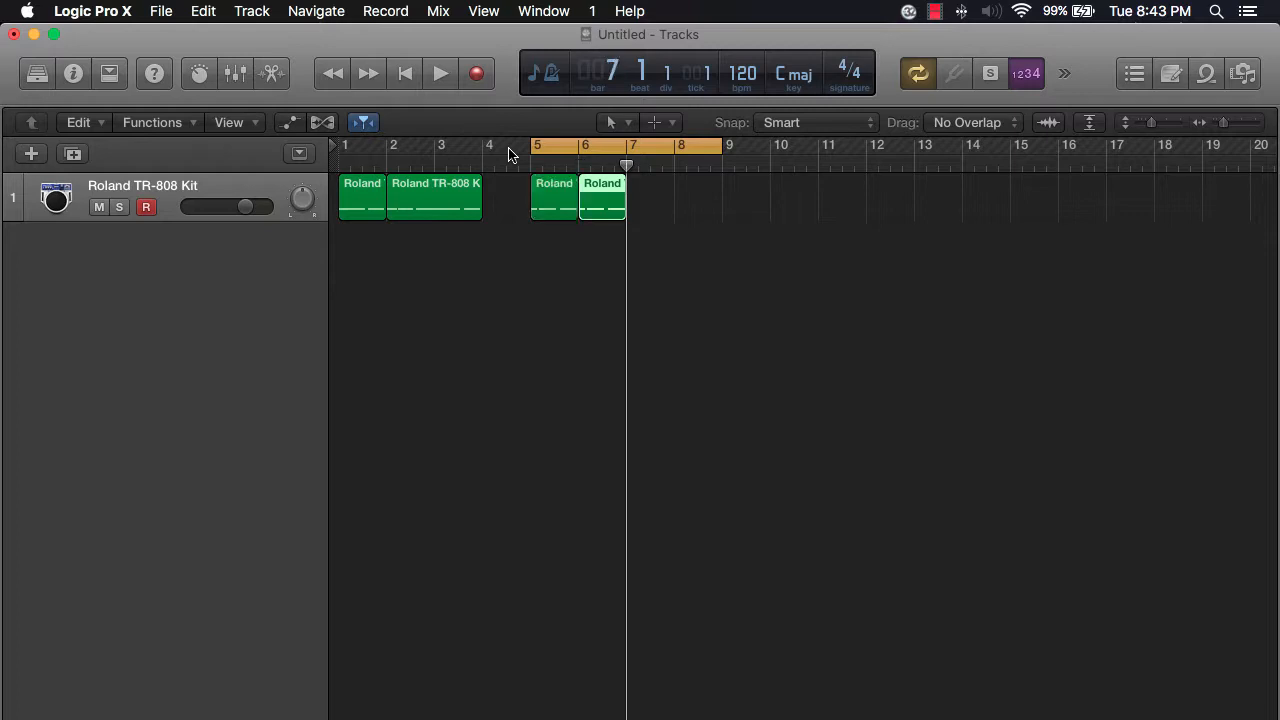
- Apply Repeat Section to the bar 6 region and move the two new copies to bars 7 and 8
left_click(111, 78)
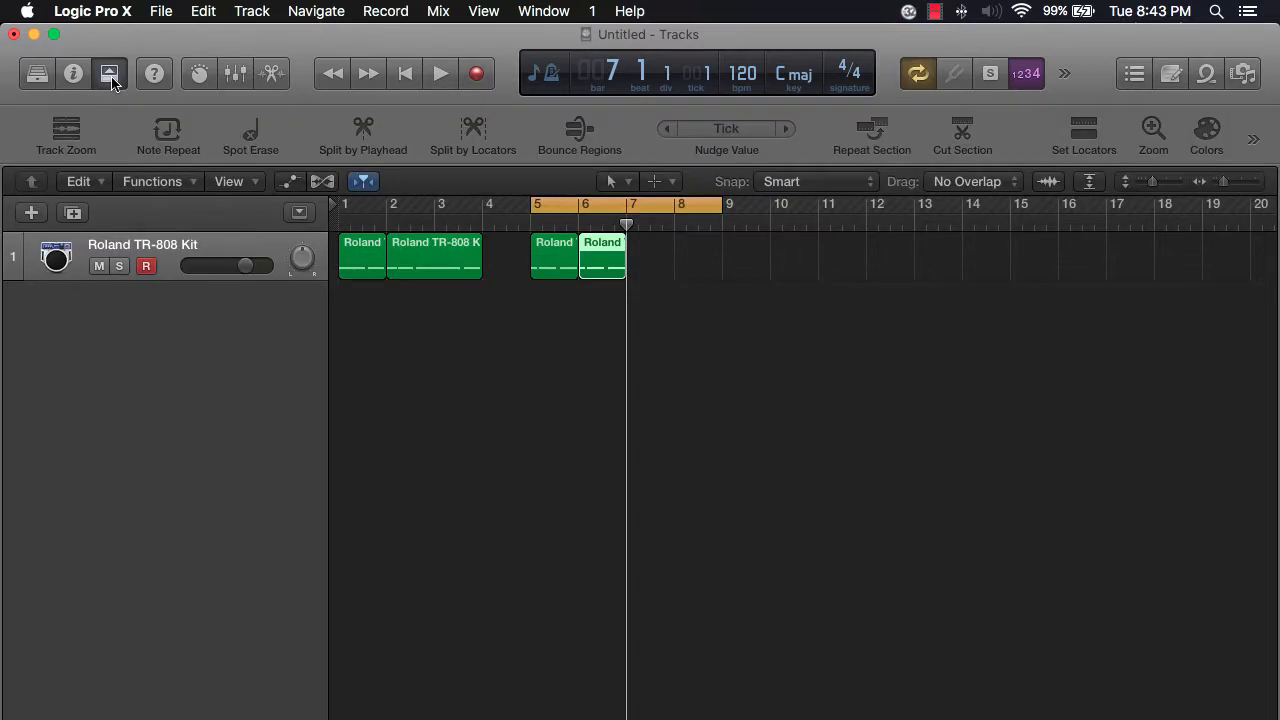
left_click(711, 314)
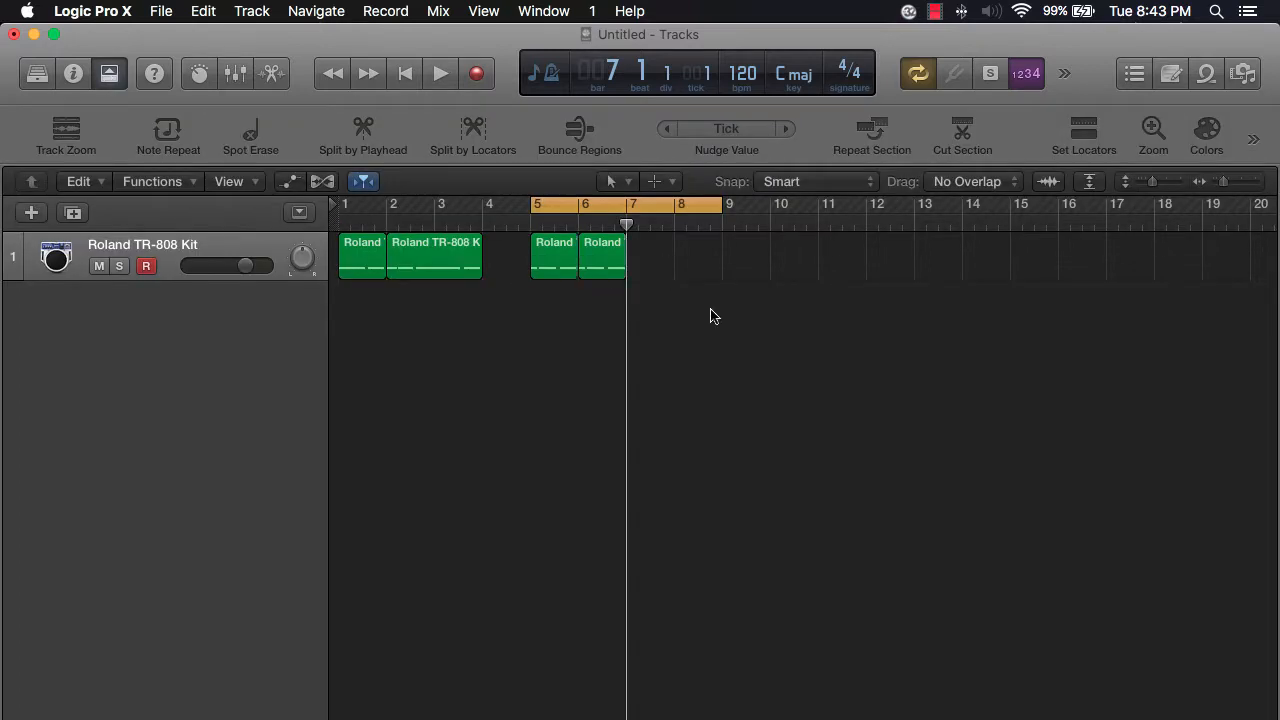
left_click(603, 266)
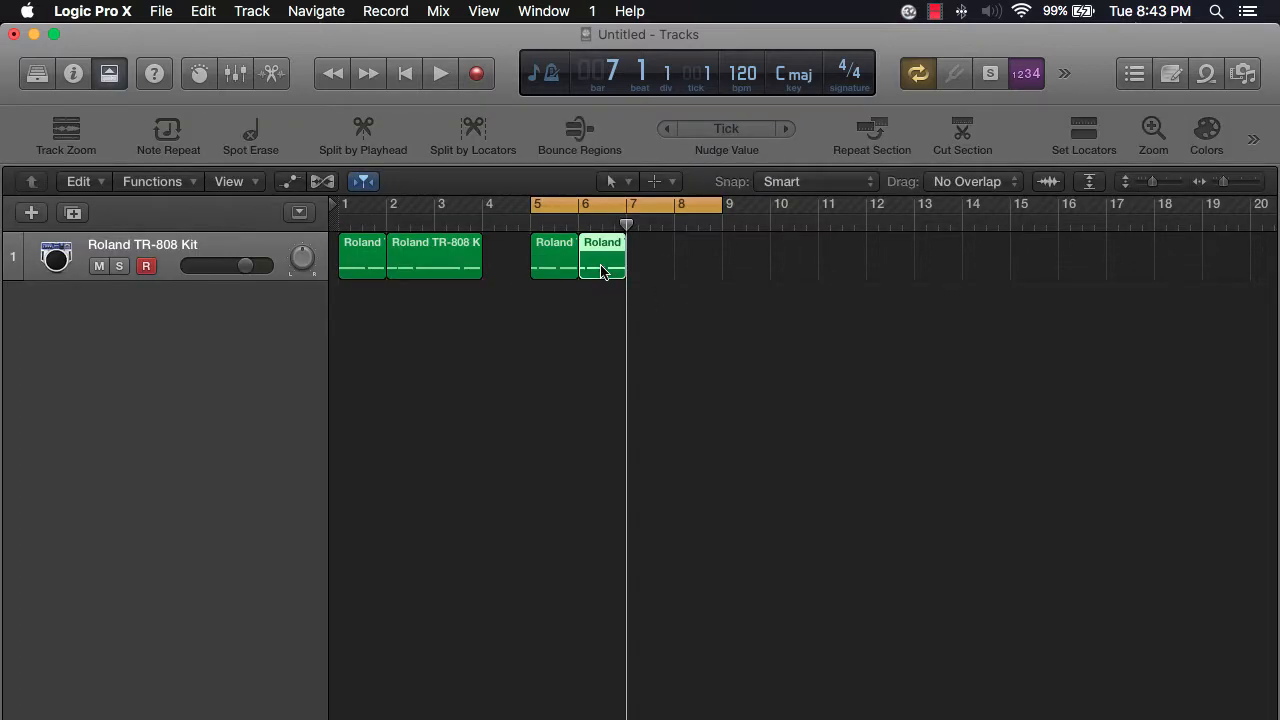
left_click(873, 137)
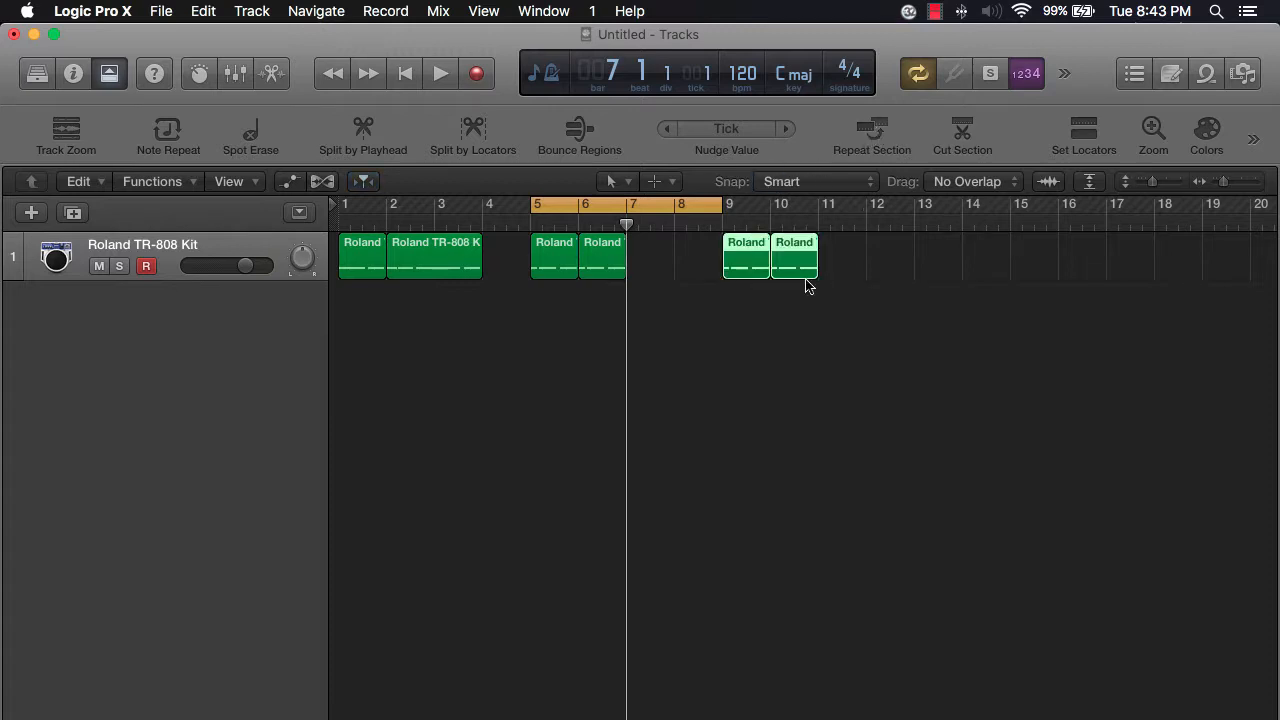
left_click(742, 294)
left_click_drag(851, 269, 648, 262)
left_click(678, 371)
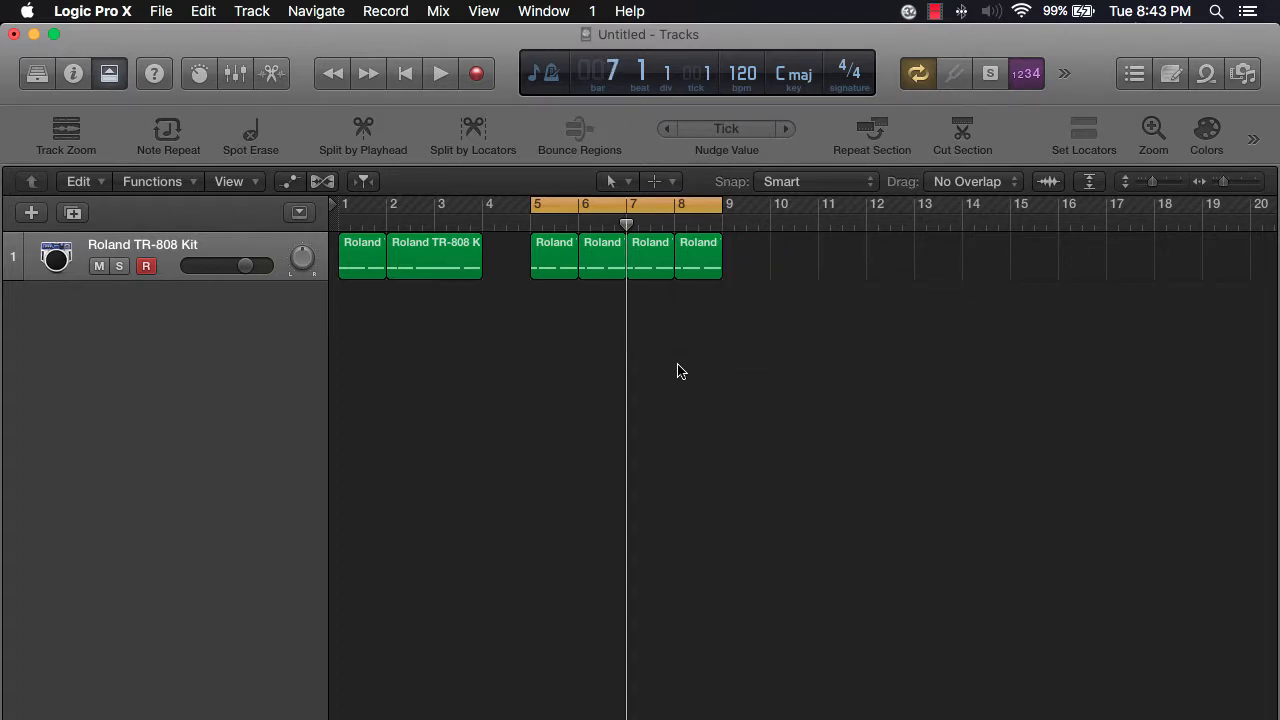
- Select the four one-bar regions in bars 5–8 and copy them
left_click(109, 74)
left_click_drag(754, 211, 503, 197)
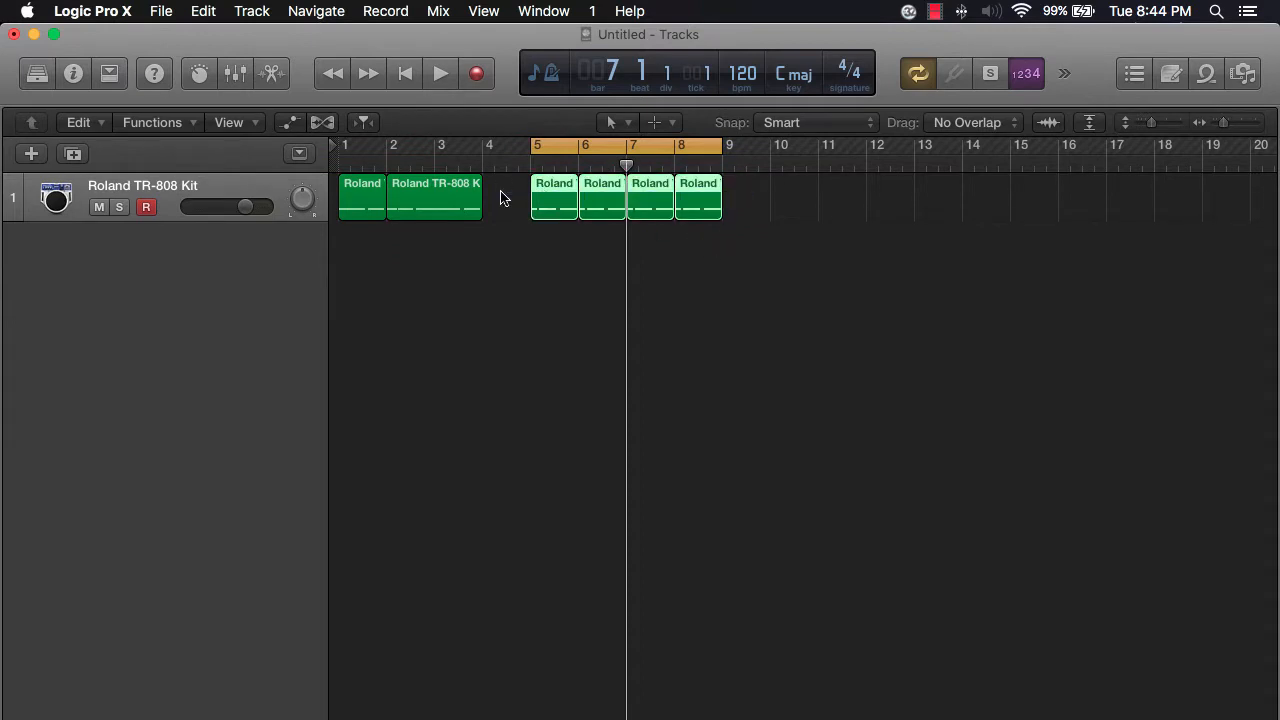
left_click(165, 11)
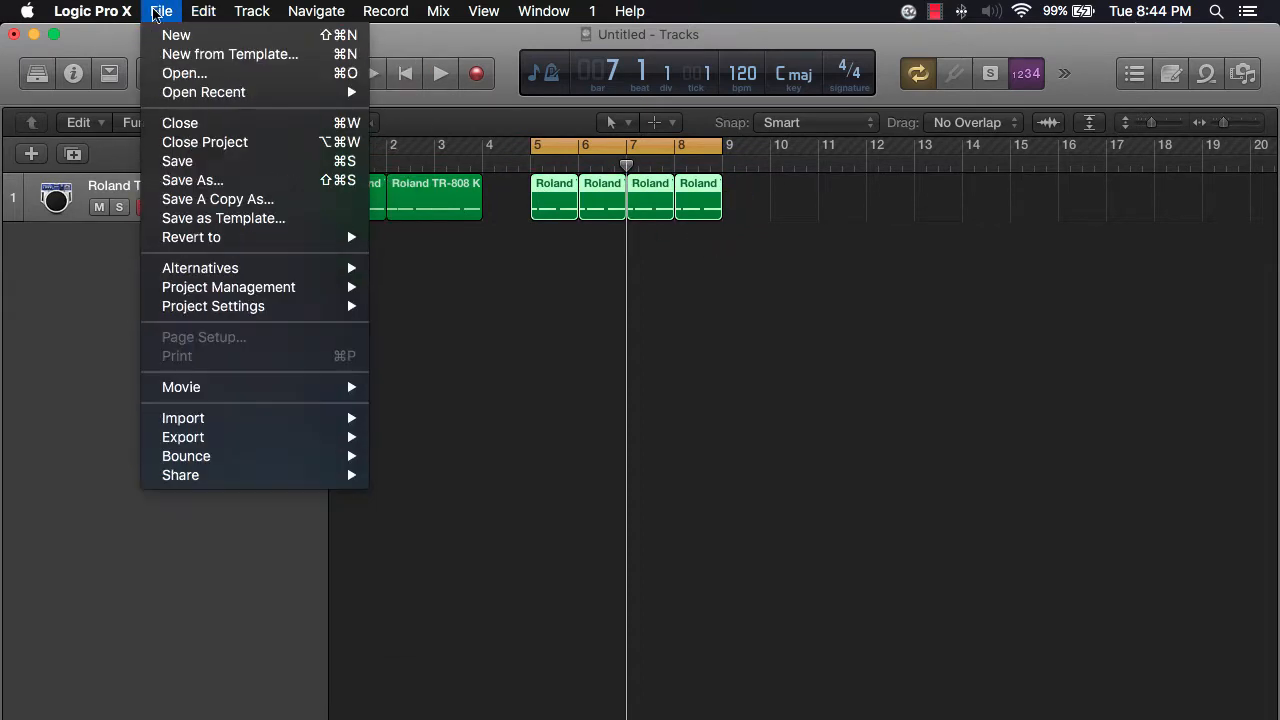
left_click(235, 142)
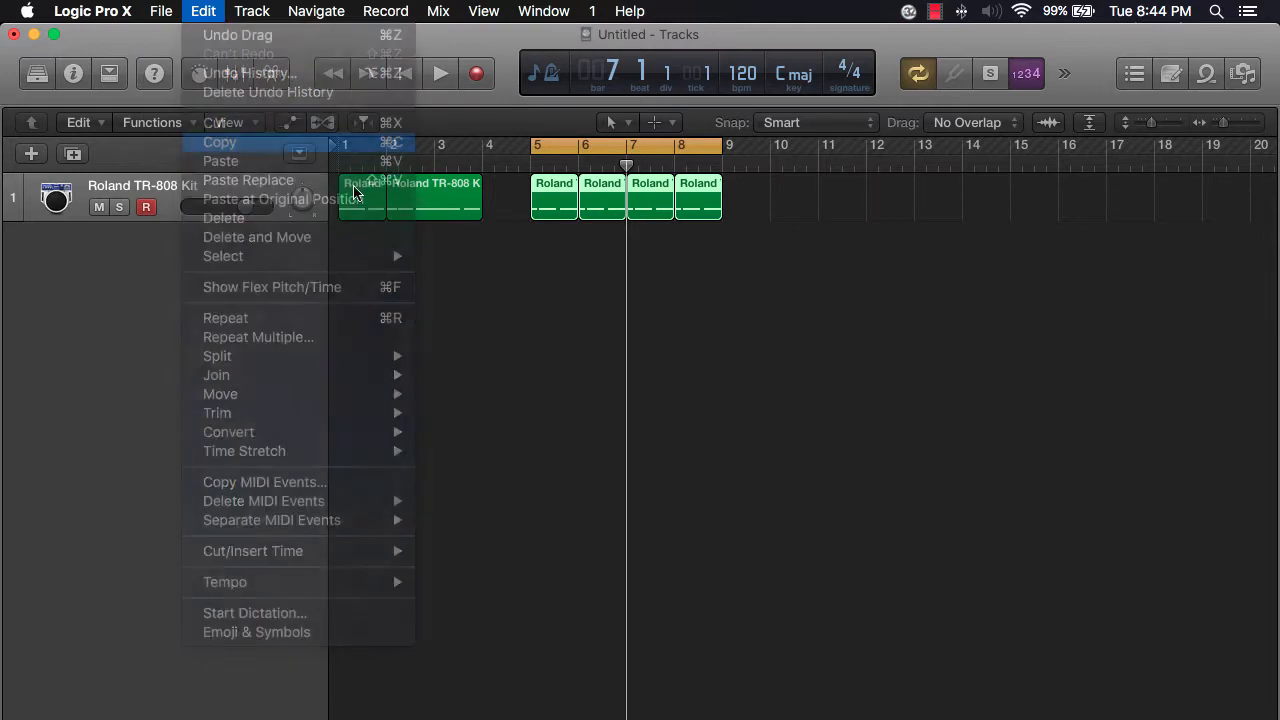
- Place the playhead at bar 12 and paste the four copied one-bar regions there
left_click(866, 166)
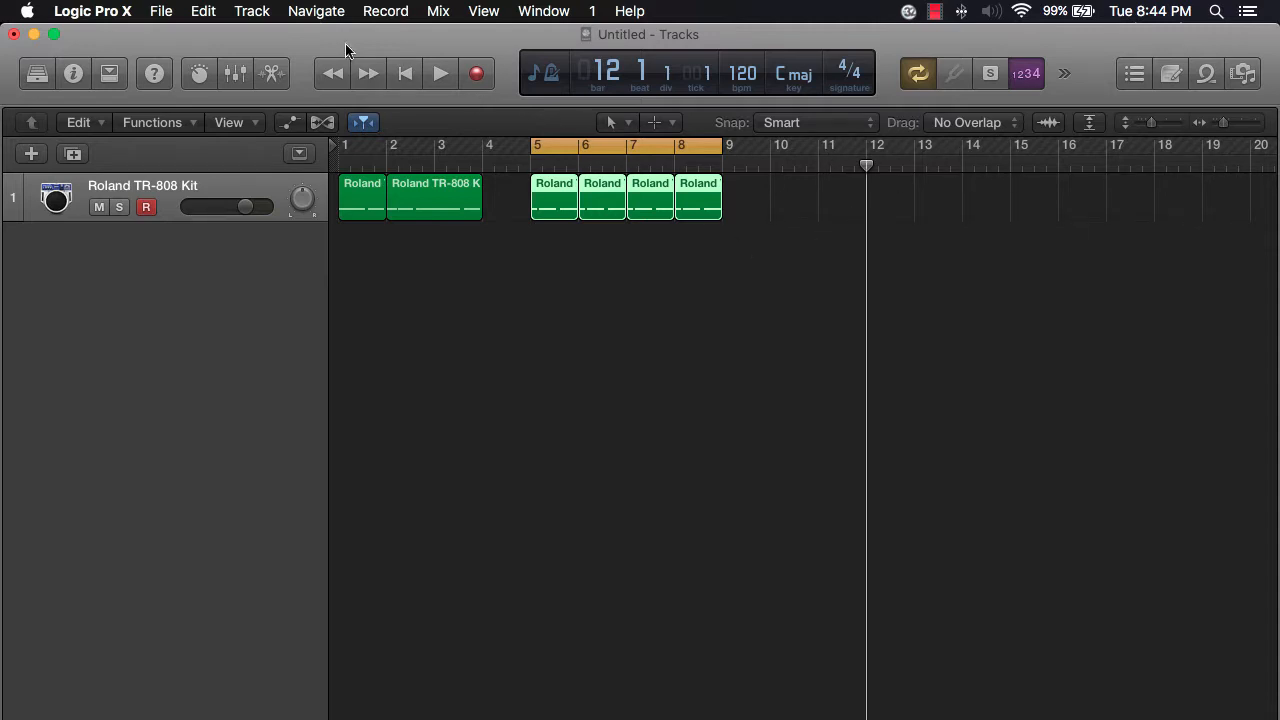
left_click(201, 12)
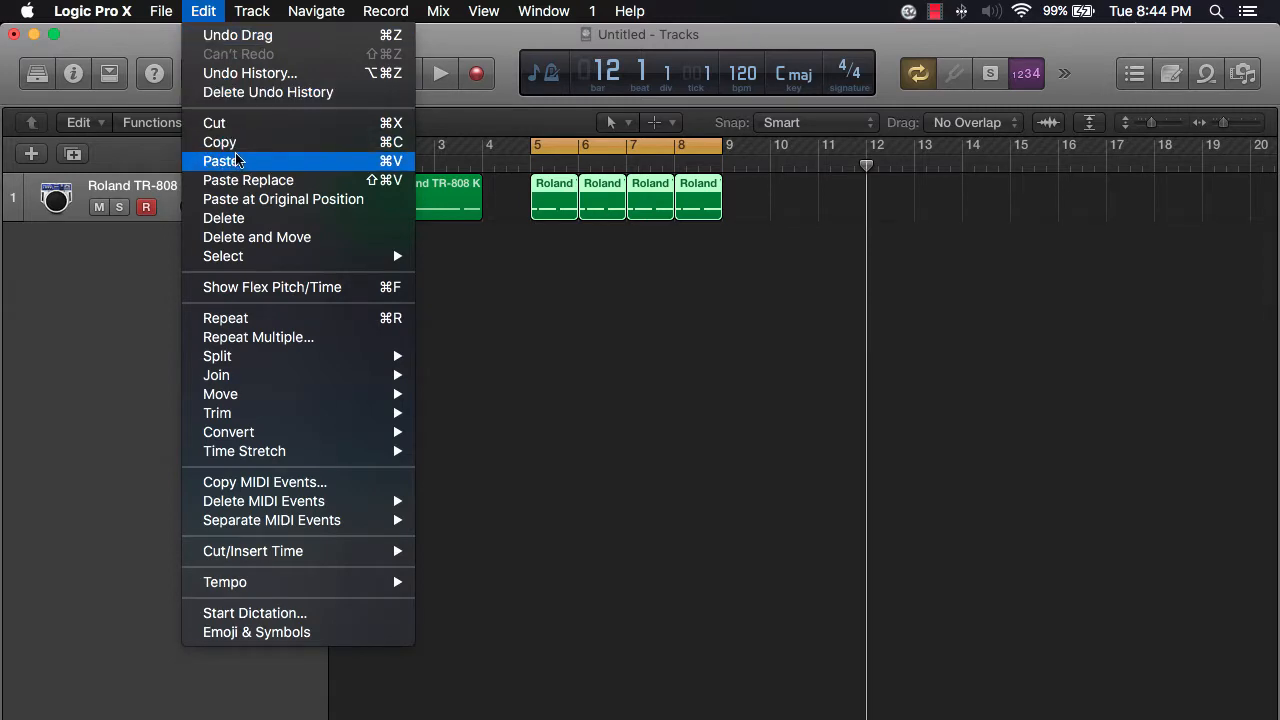
left_click(393, 166)
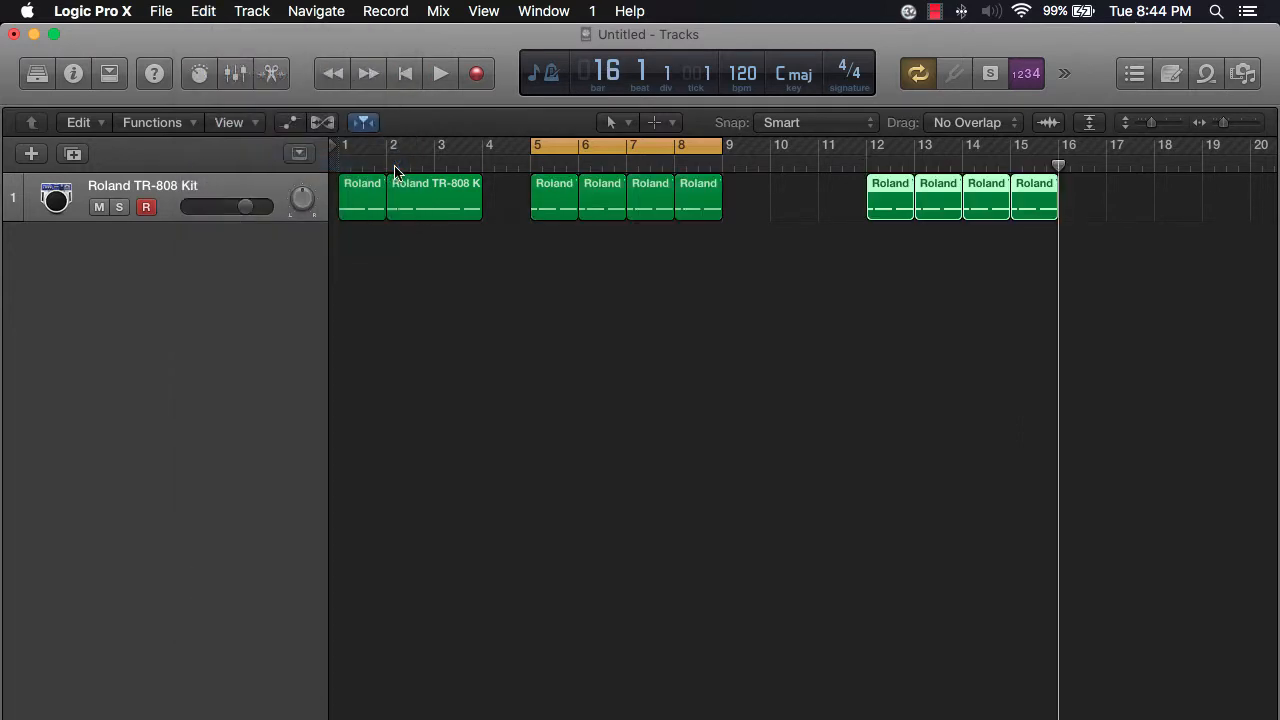
- Select the four pasted regions and move them from bars 12–15 to bars 9–12
left_click_drag(814, 183, 1172, 215)
left_click(1163, 212)
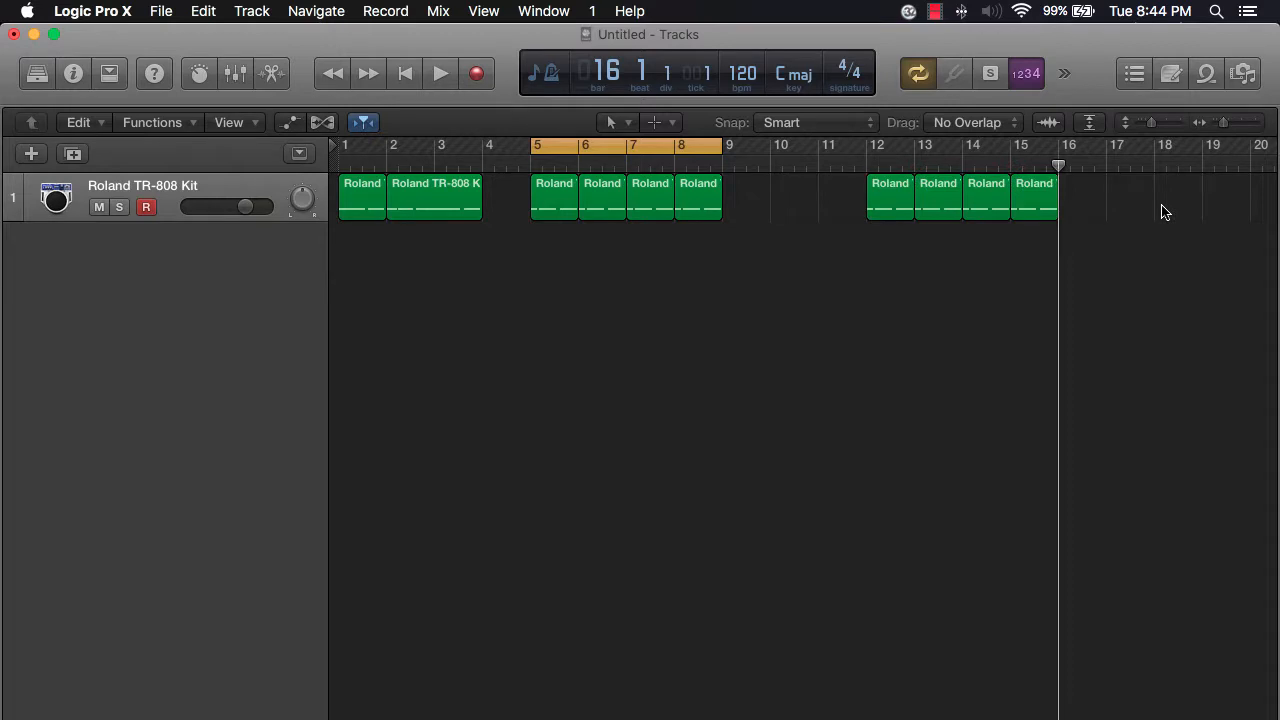
left_click_drag(1163, 212, 743, 206)
left_click(757, 251)
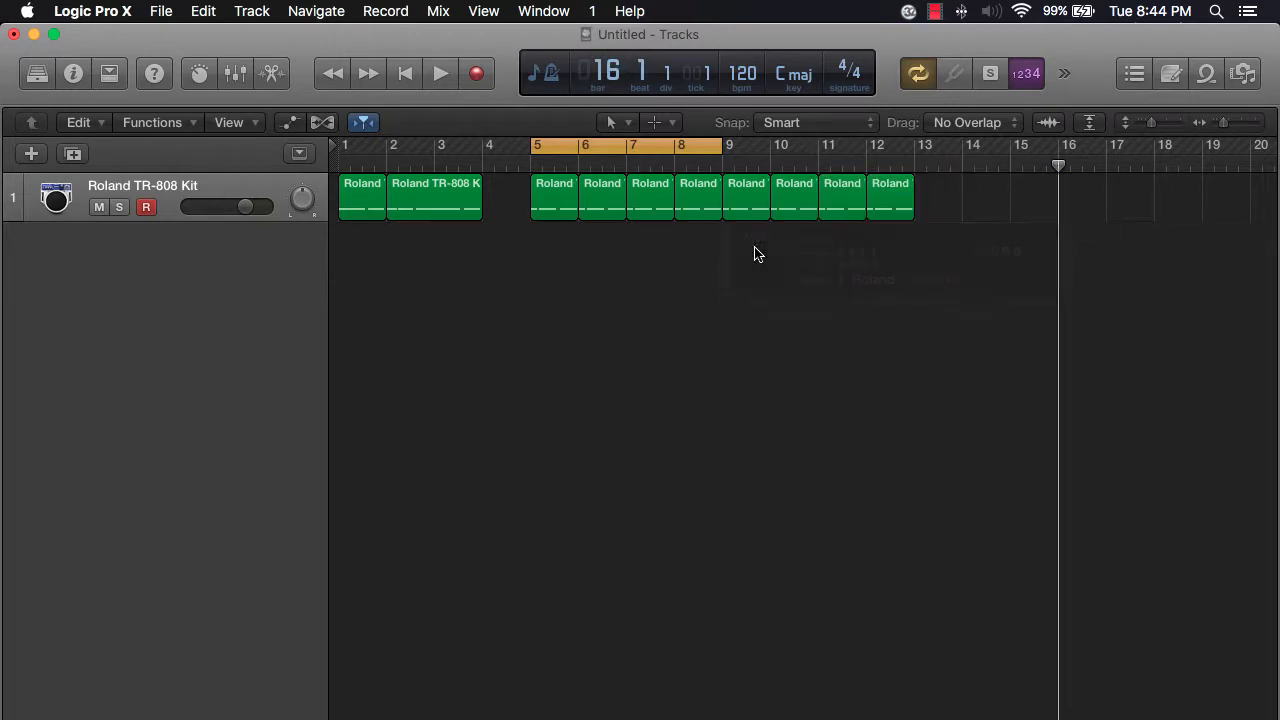
- Extend the cycle range to cover bars 5–13 and play the looped section
left_click_drag(720, 146, 912, 170)
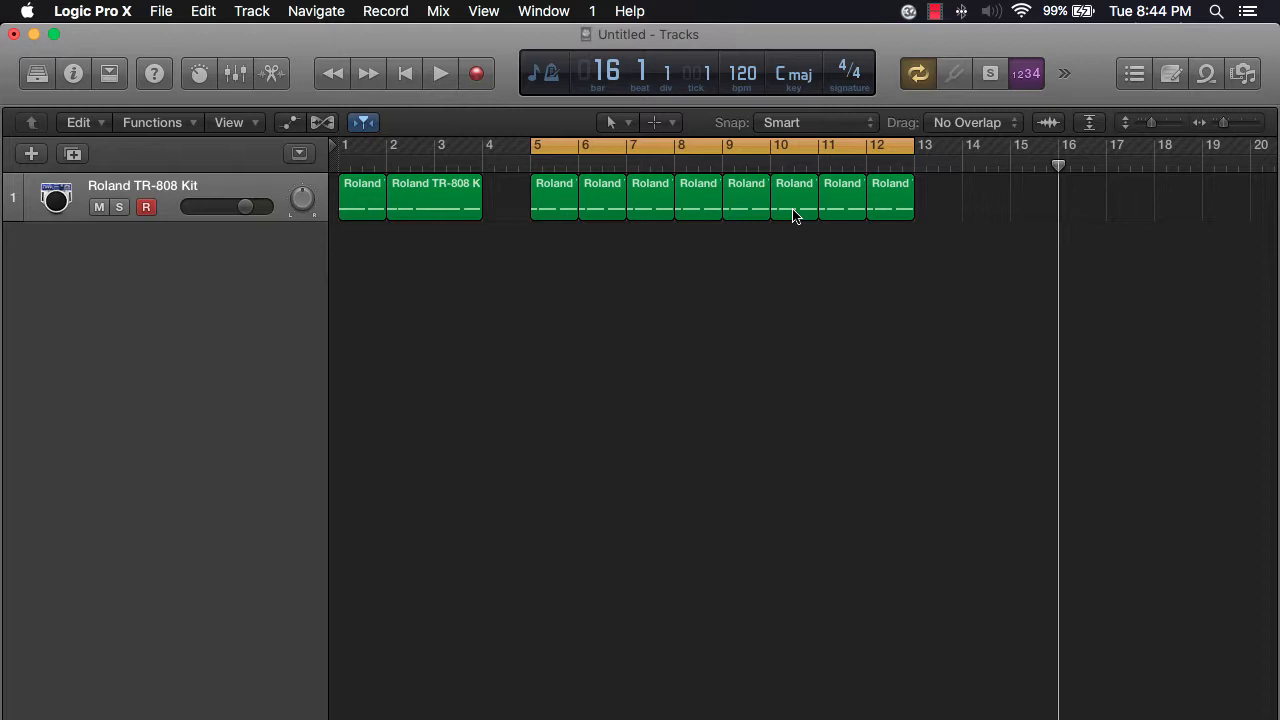
key("space")
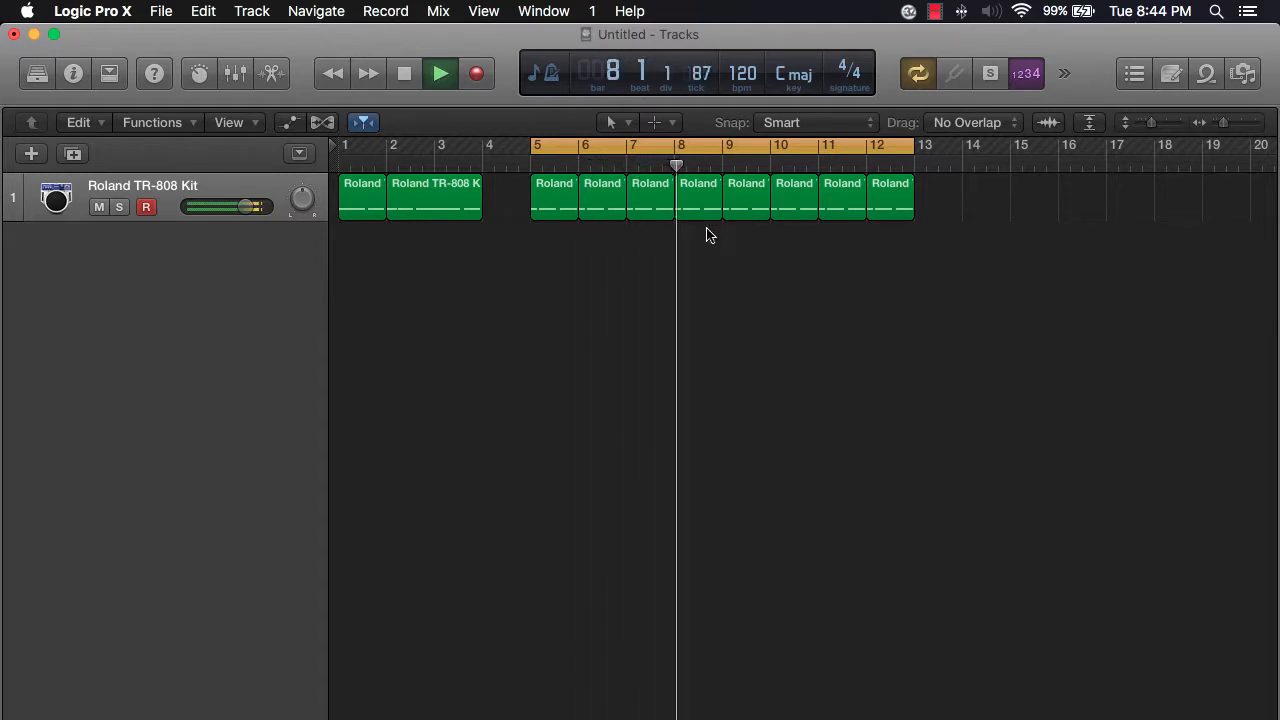
key("space")
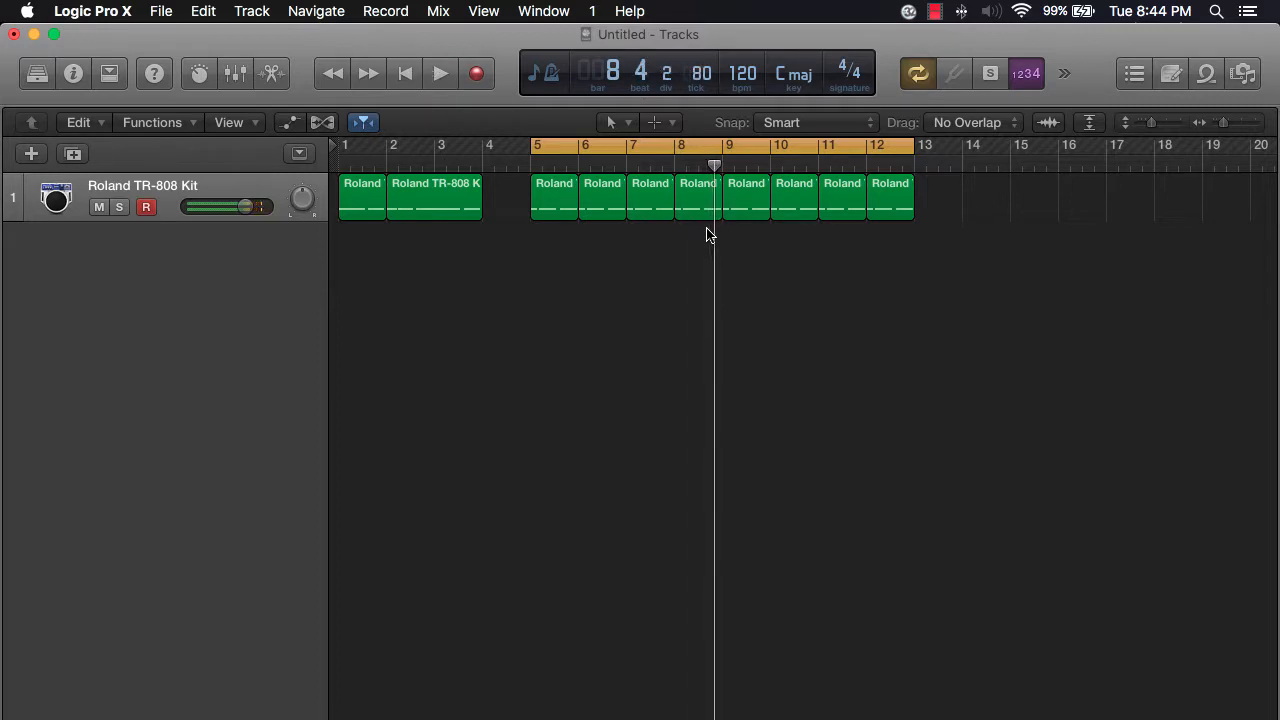
- Delete the one-bar region at bar 8
left_click(704, 208)
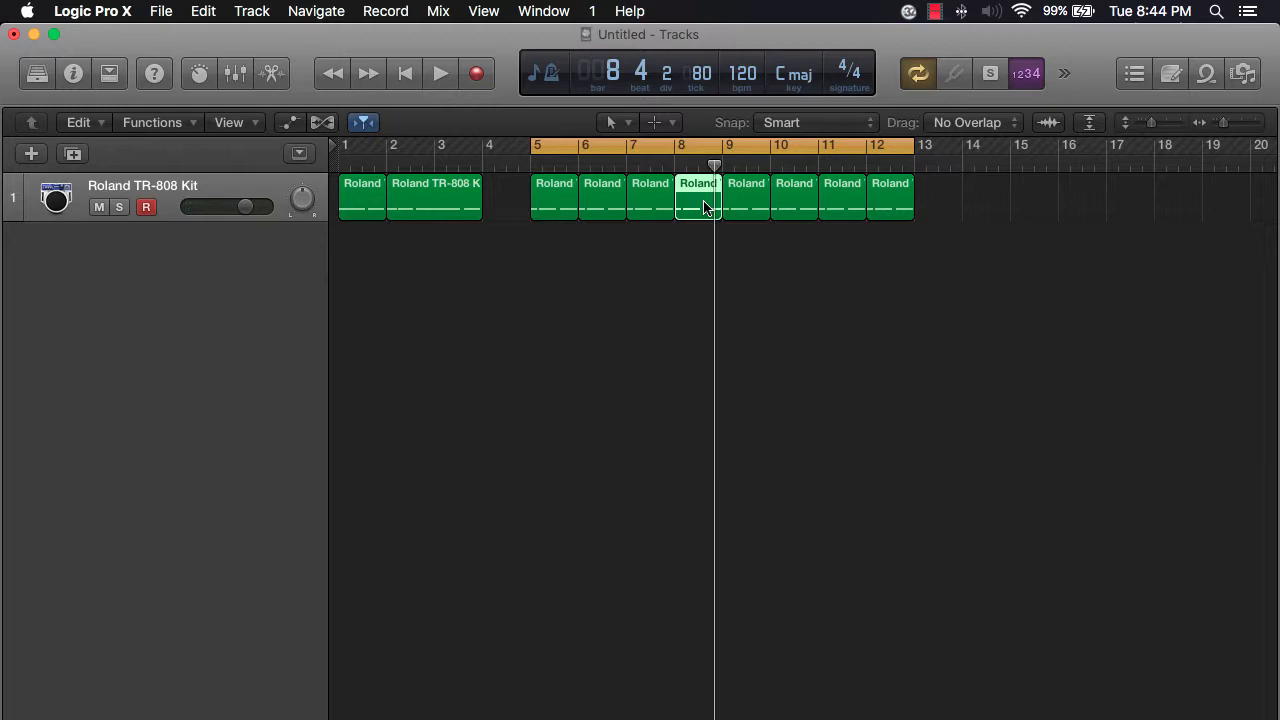
key("Delete")
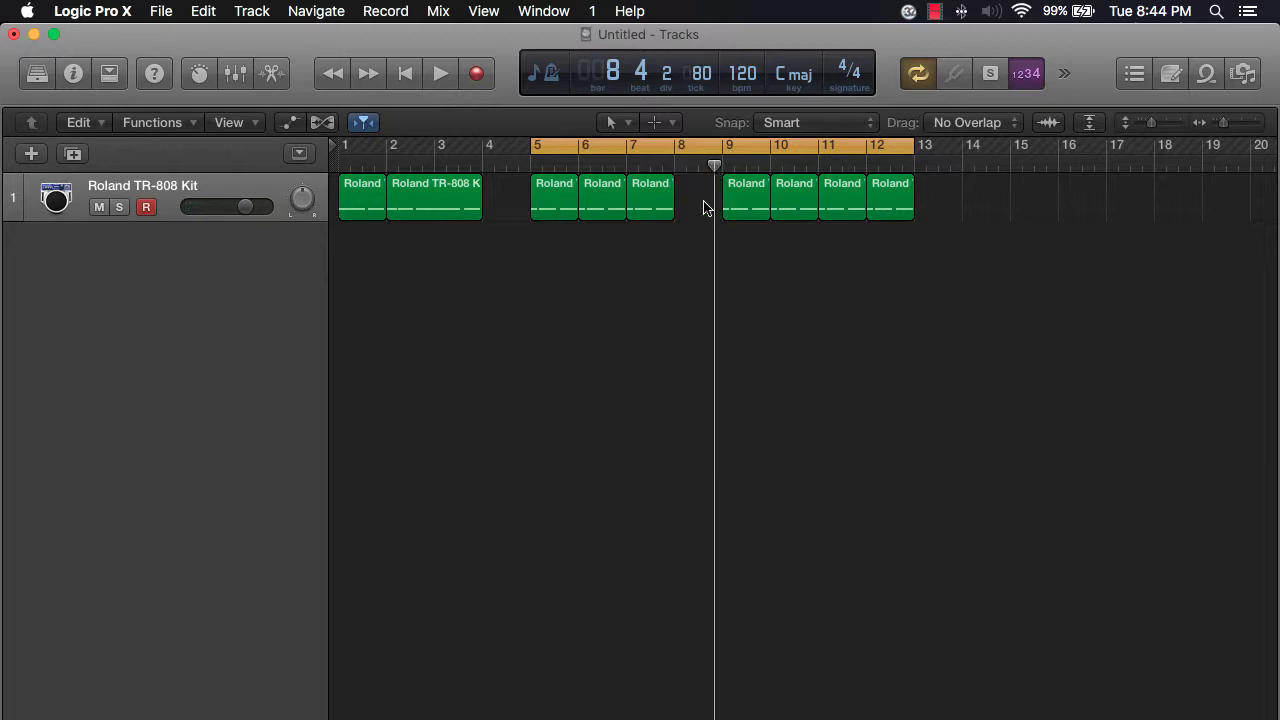
- Show the toolbar, then try Cut Section on the cycle range and undo it
left_click(894, 205)
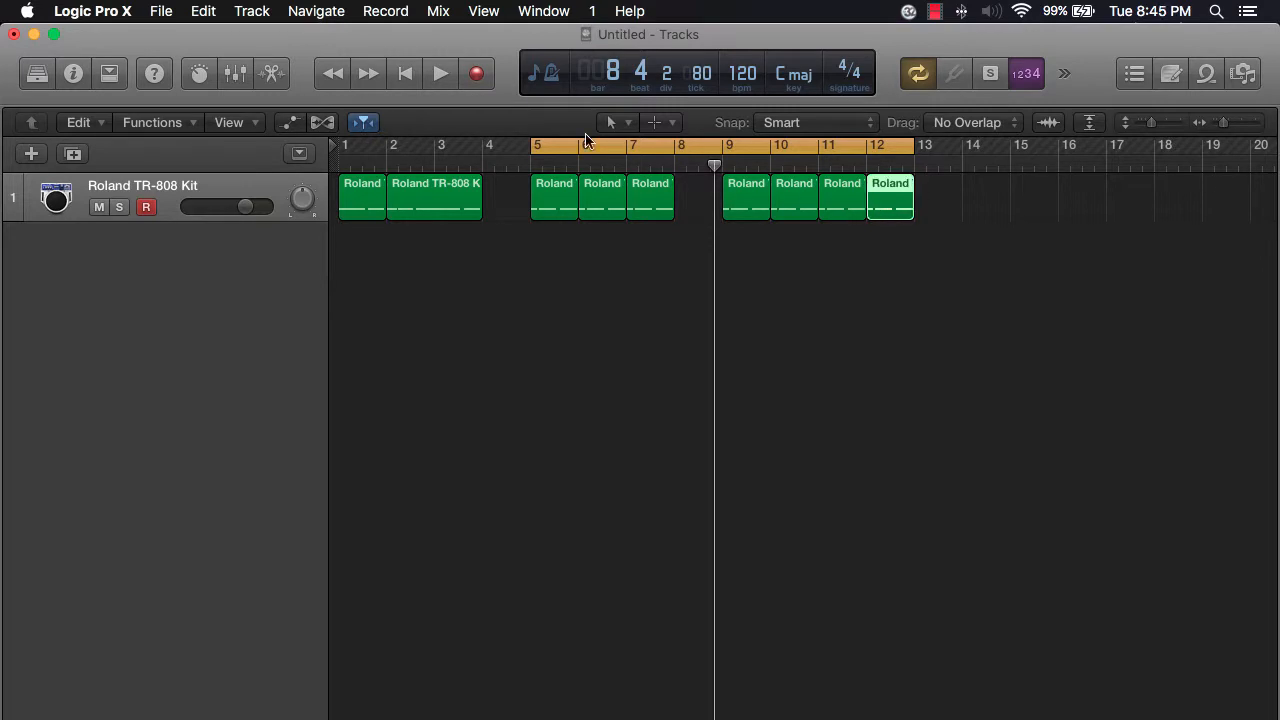
left_click(110, 75)
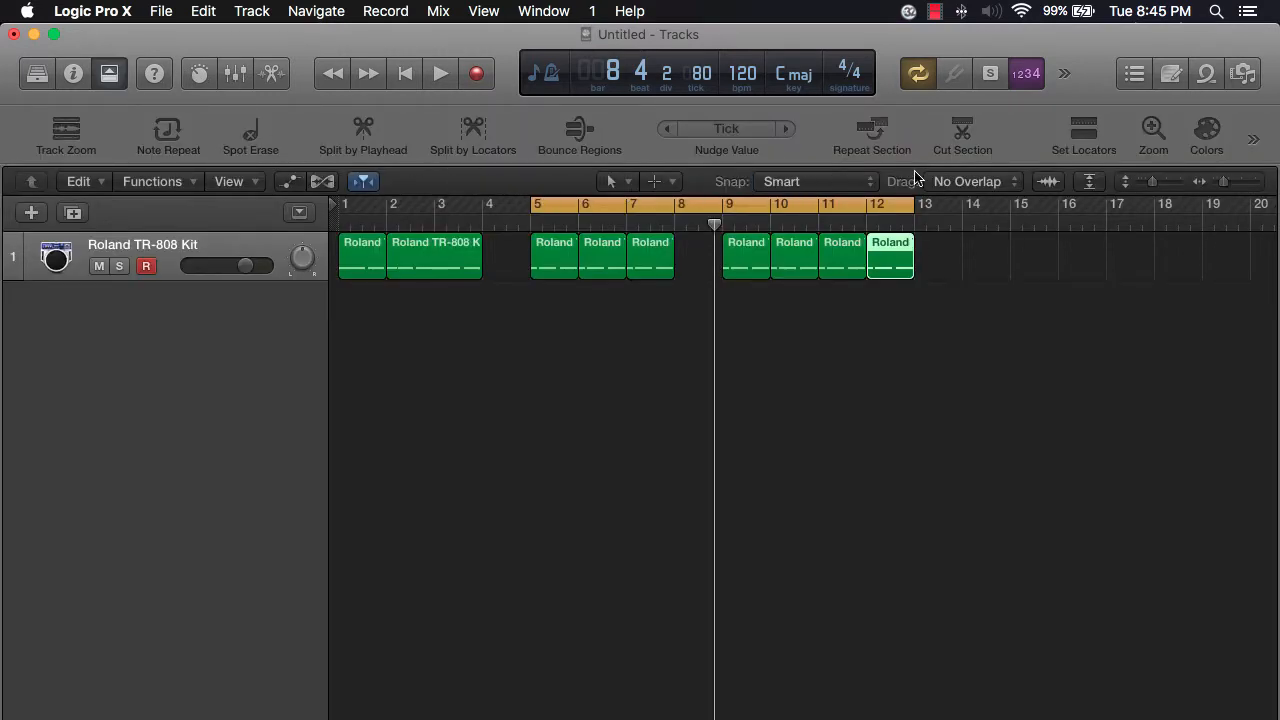
left_click(969, 143)
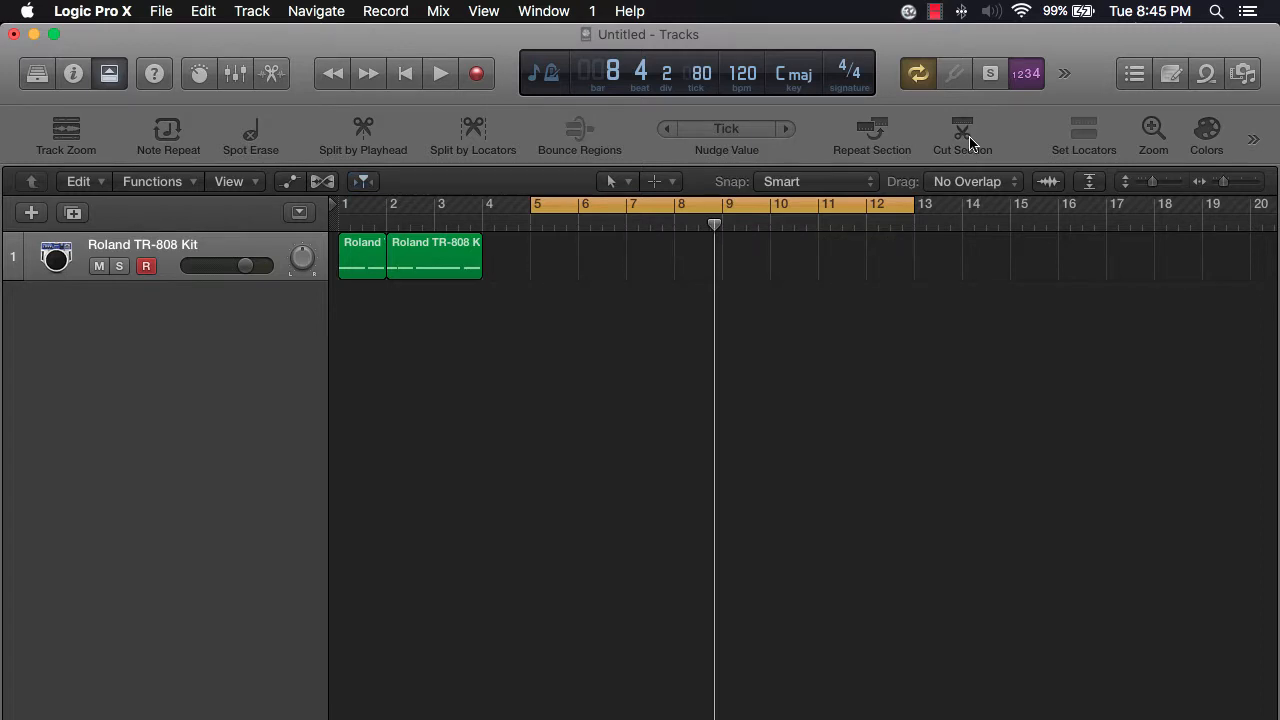
key("super+z")
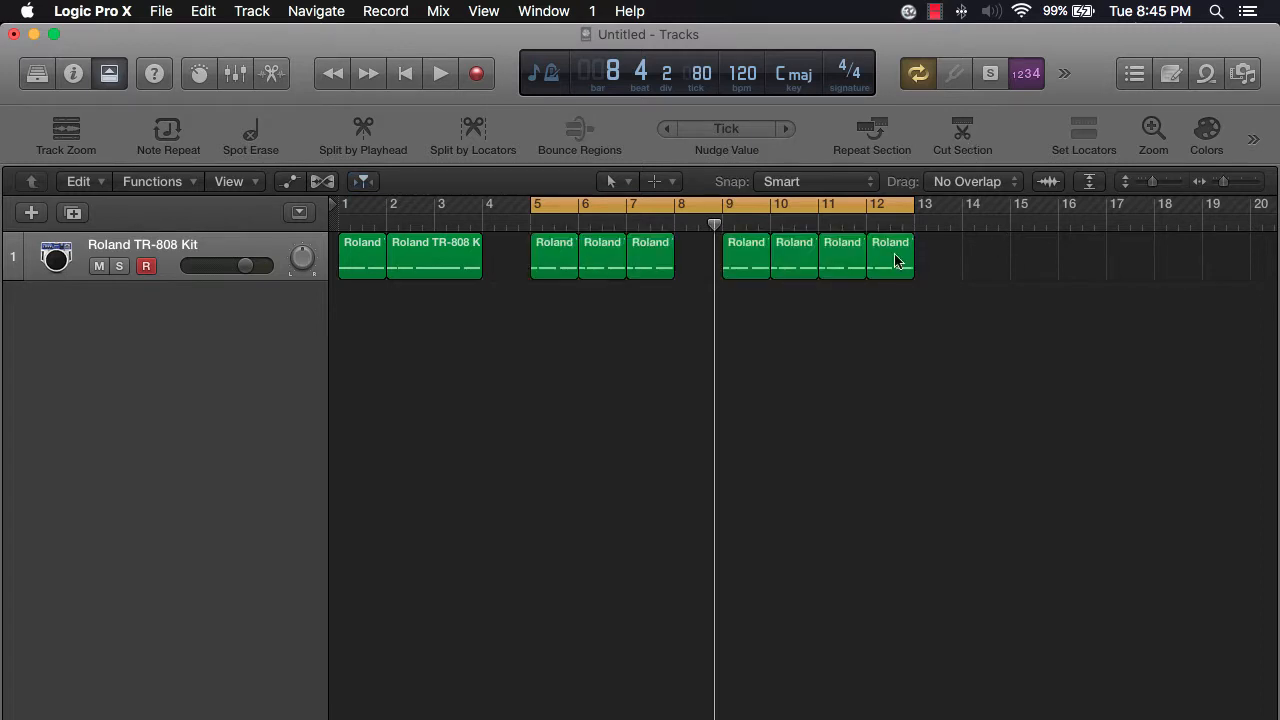
- Turn off the cycle range
left_click(868, 182)
left_click(715, 315)
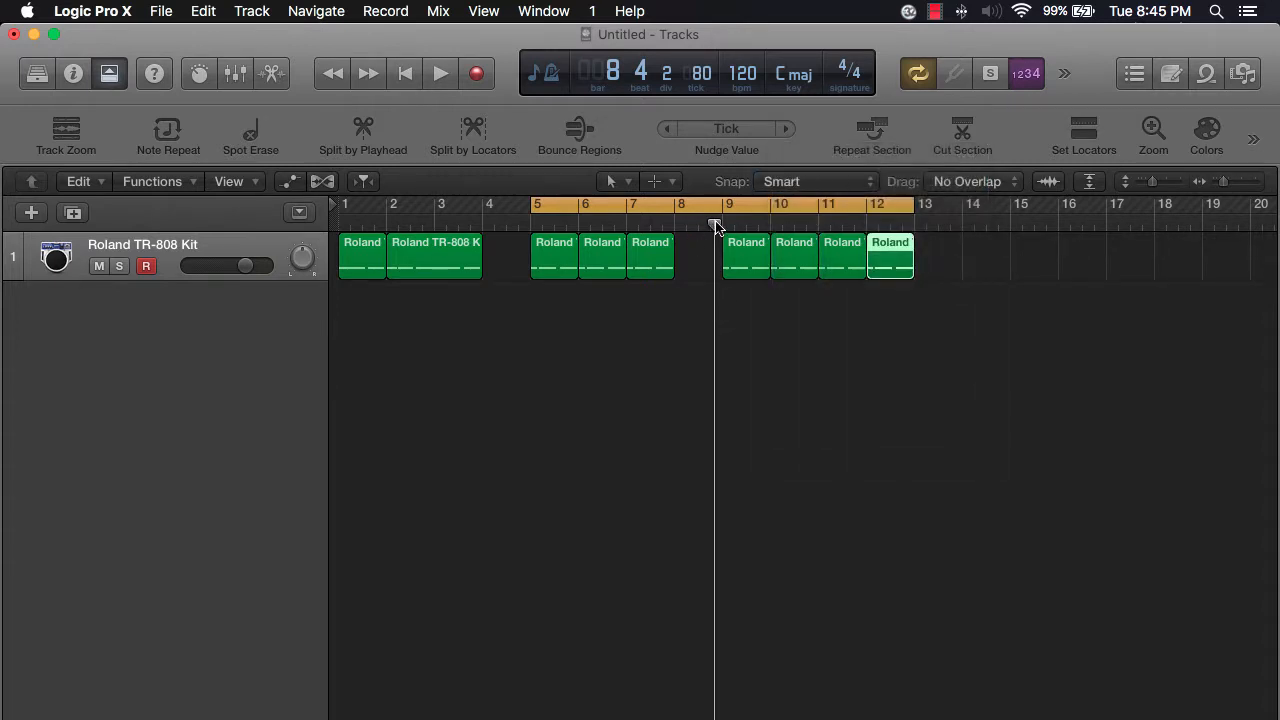
left_click(715, 209)
- Delete the one-bar region at bar 12 through its shortcut menu
right_click(882, 272)
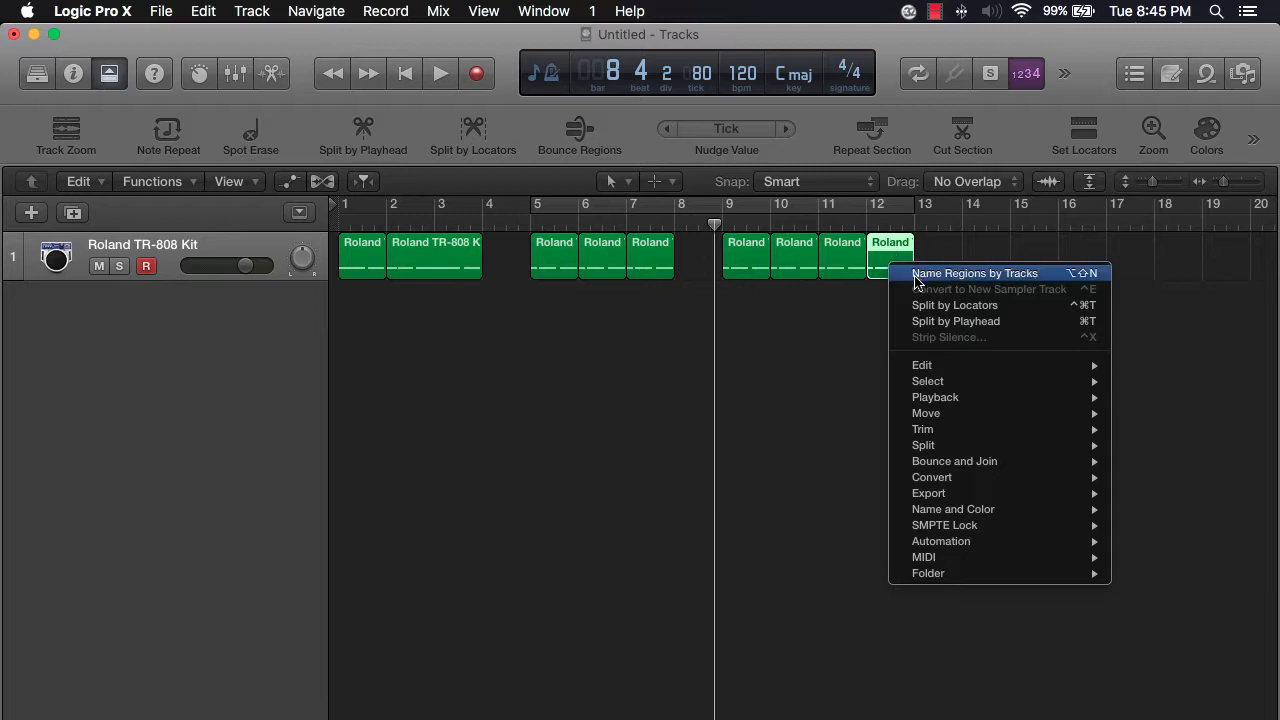
mouse_move(950, 421)
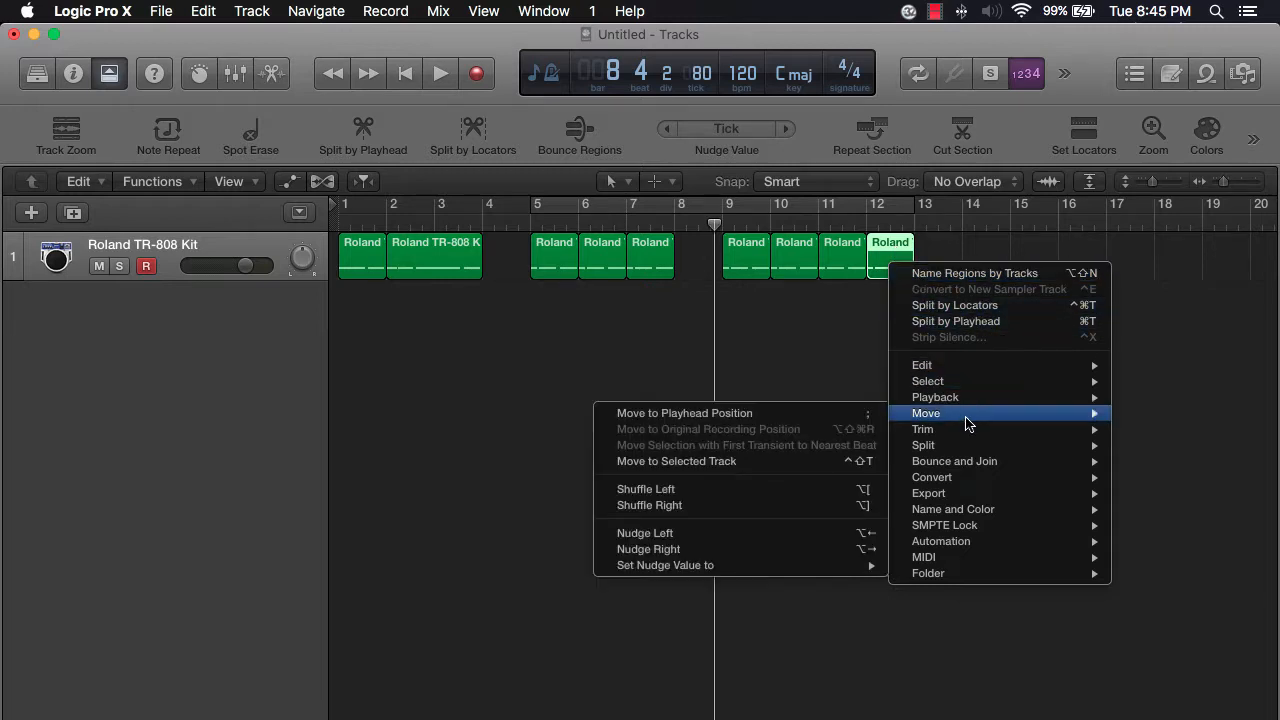
mouse_move(963, 372)
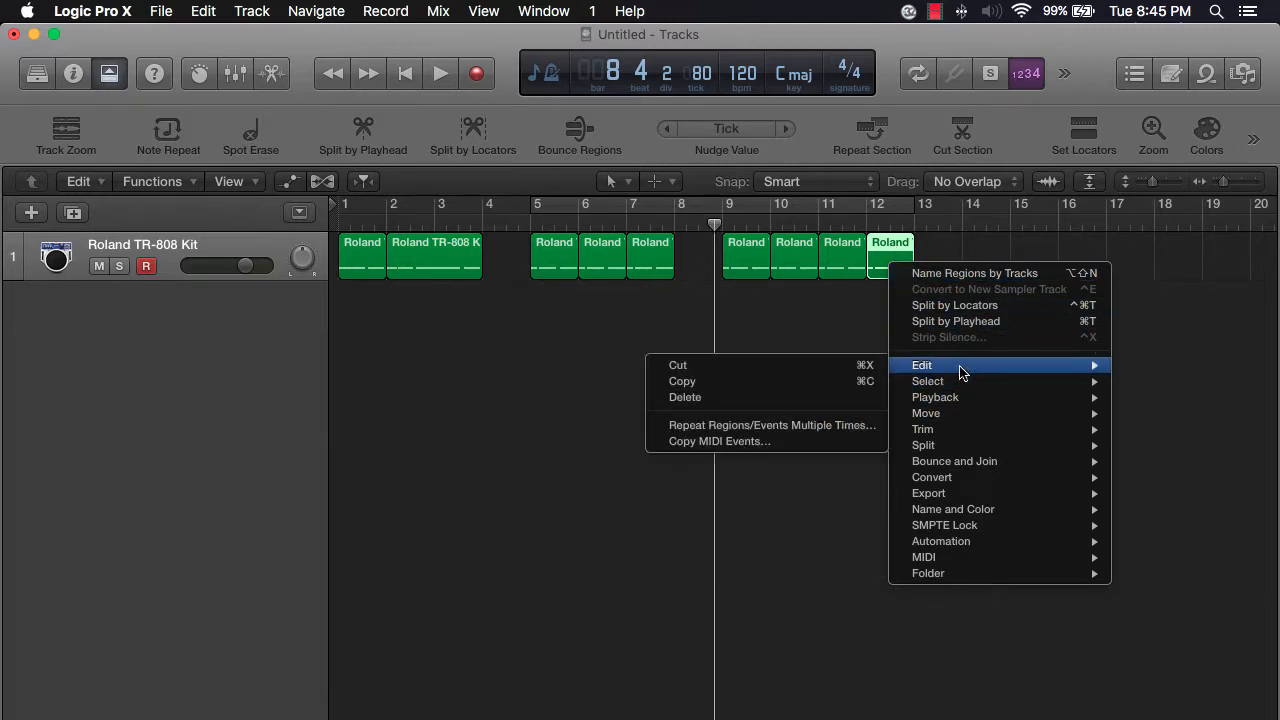
left_click(768, 398)
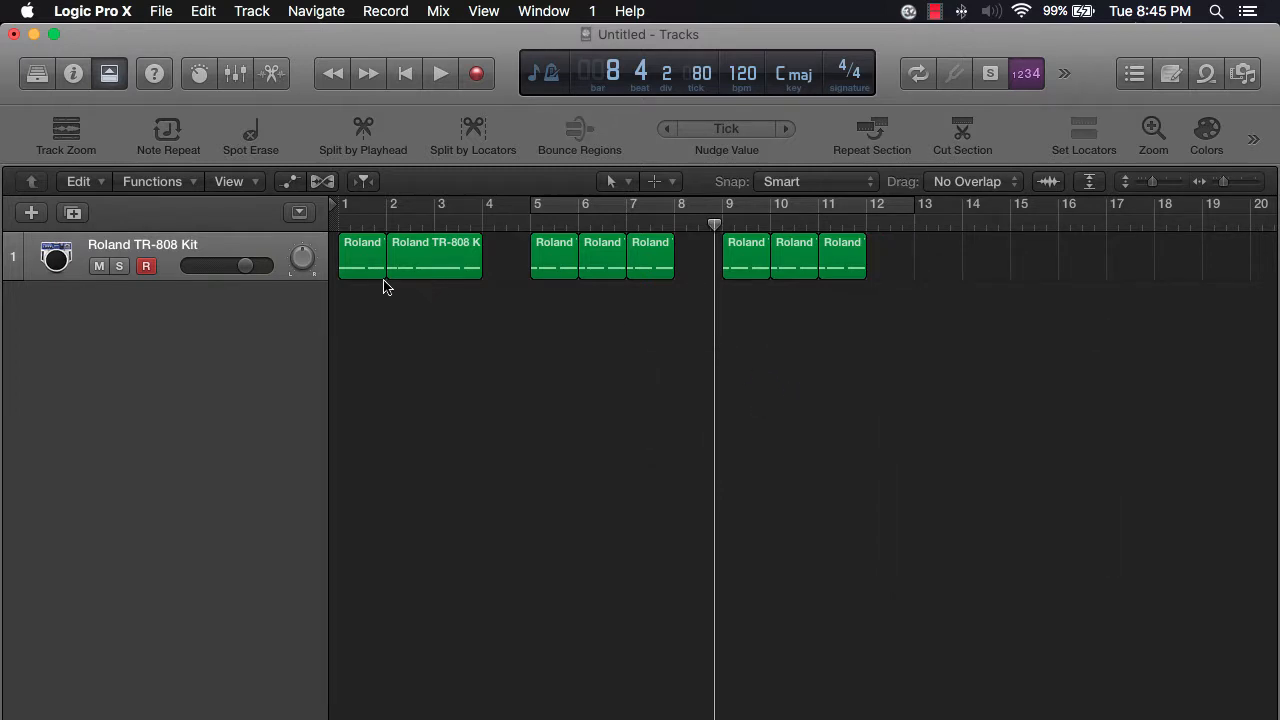
- Move the one-bar region from bar 1 to bar 8 and copy it to bar 12
left_click_drag(370, 266, 708, 266)
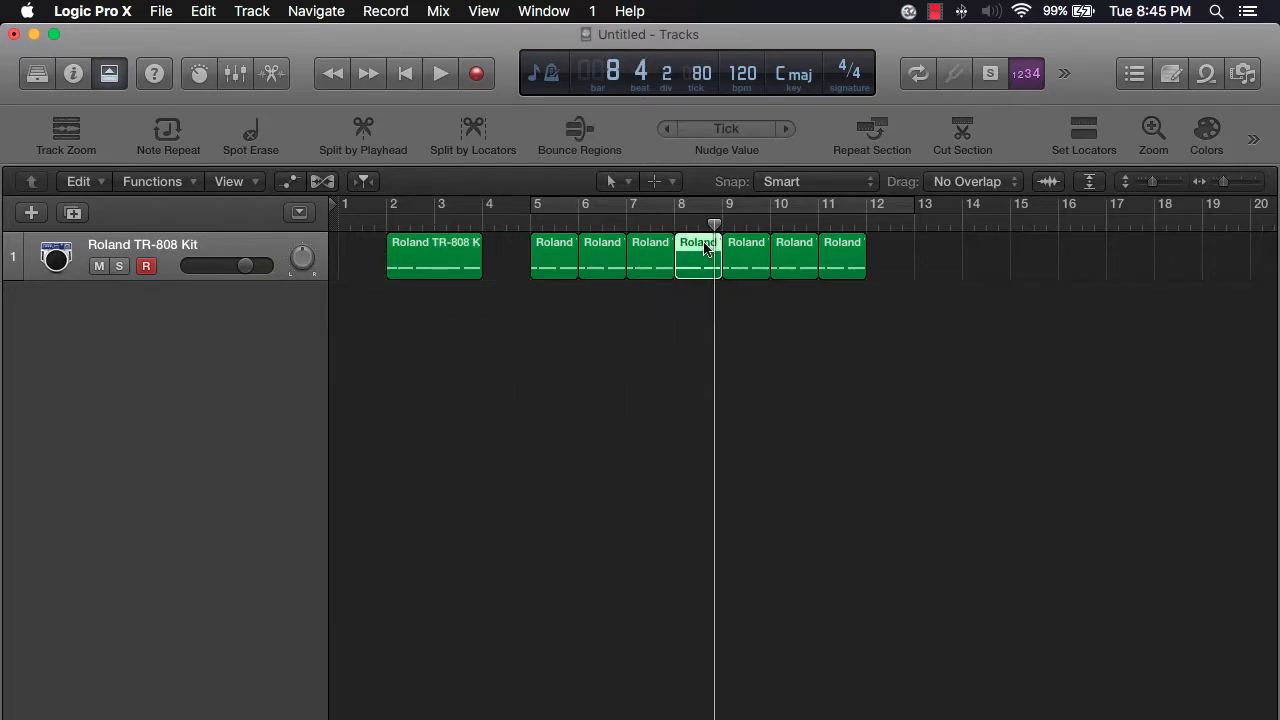
left_click_drag(704, 248, 900, 280)
- Turn the cycle range back on and copy the bar 12 region to bar 15
left_click(682, 203)
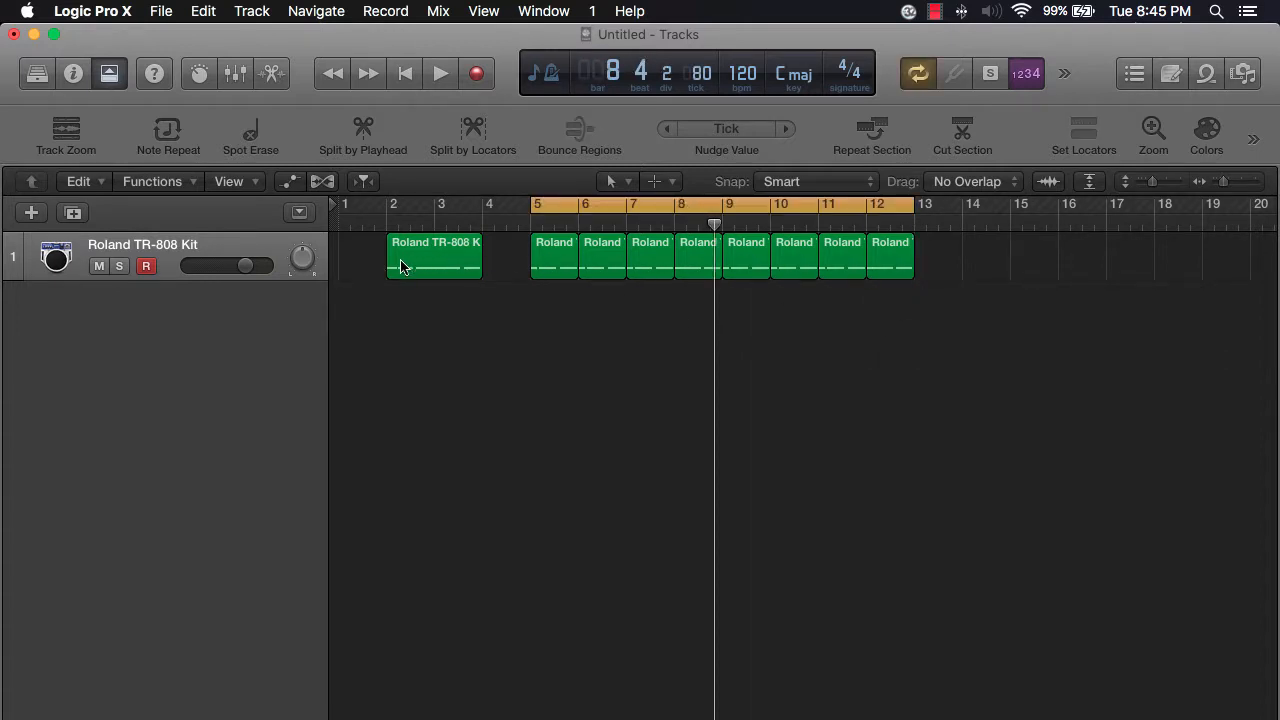
left_click(892, 266)
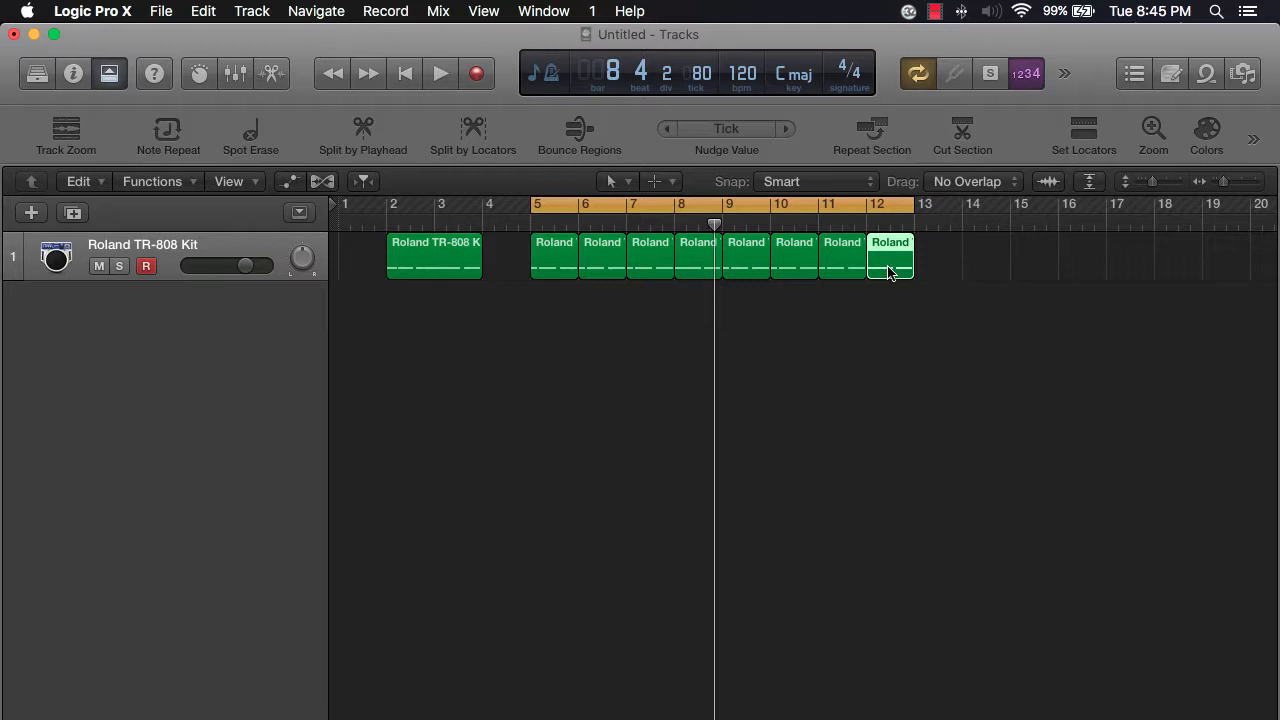
left_click_drag(888, 270, 1096, 276)
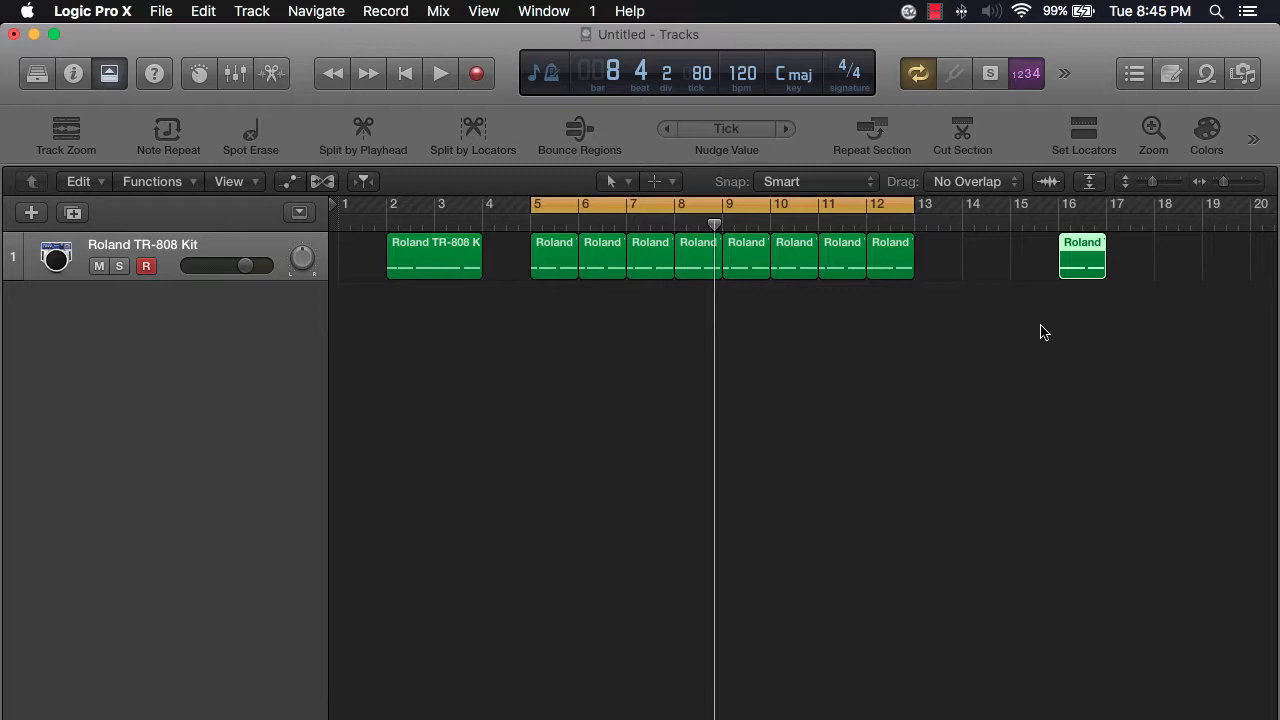
left_click_drag(1086, 266, 1038, 268)
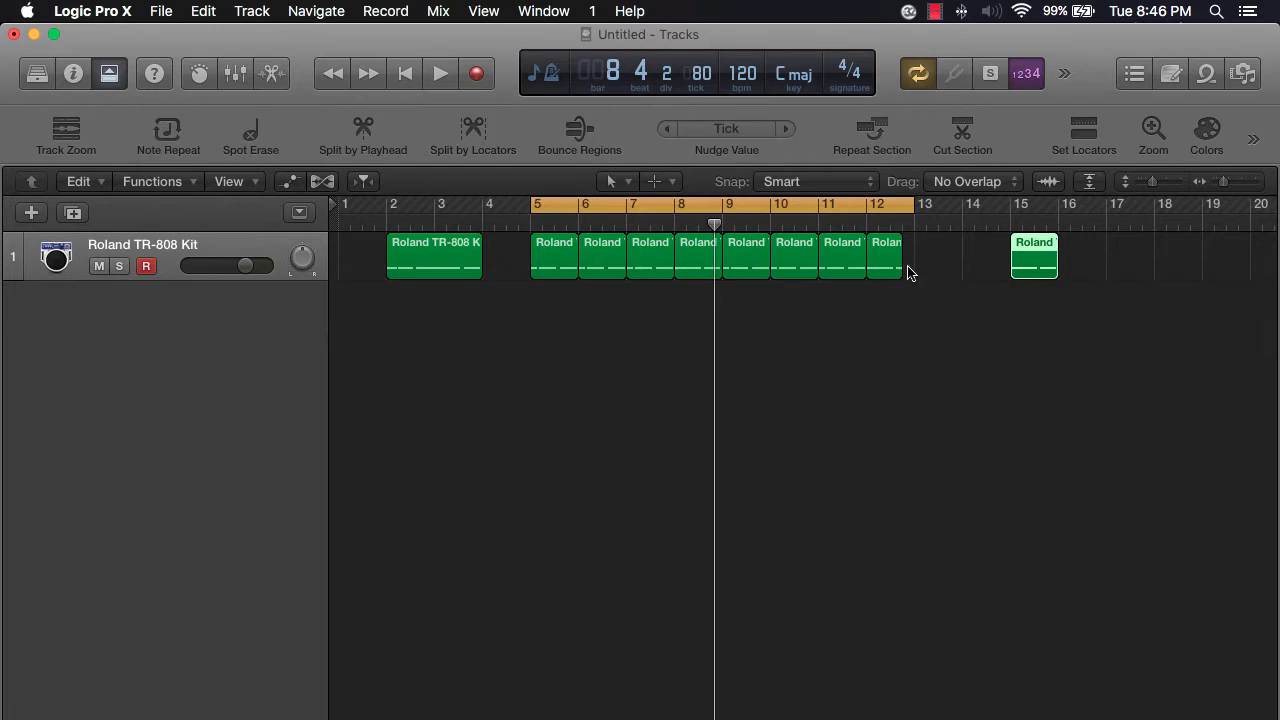
- Delete the bar 12 region and replace it with a copy of the bar 11 region
left_click_drag(903, 272, 897, 270)
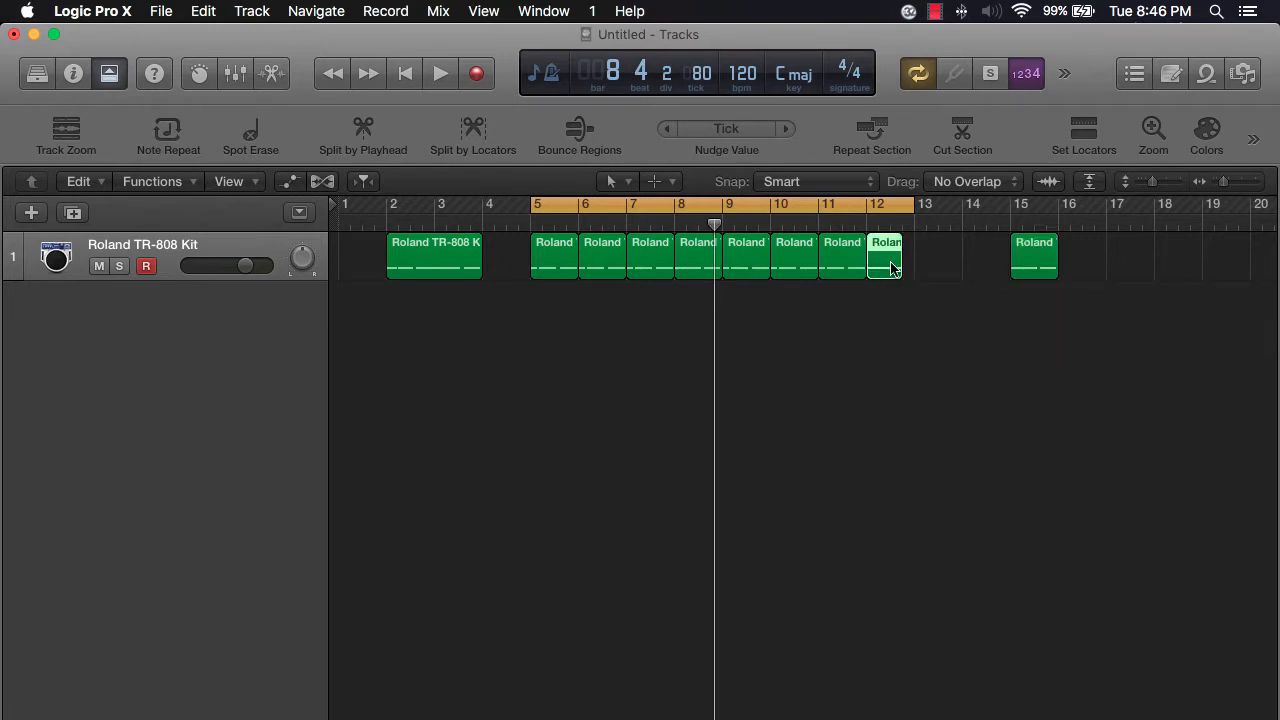
key("Delete")
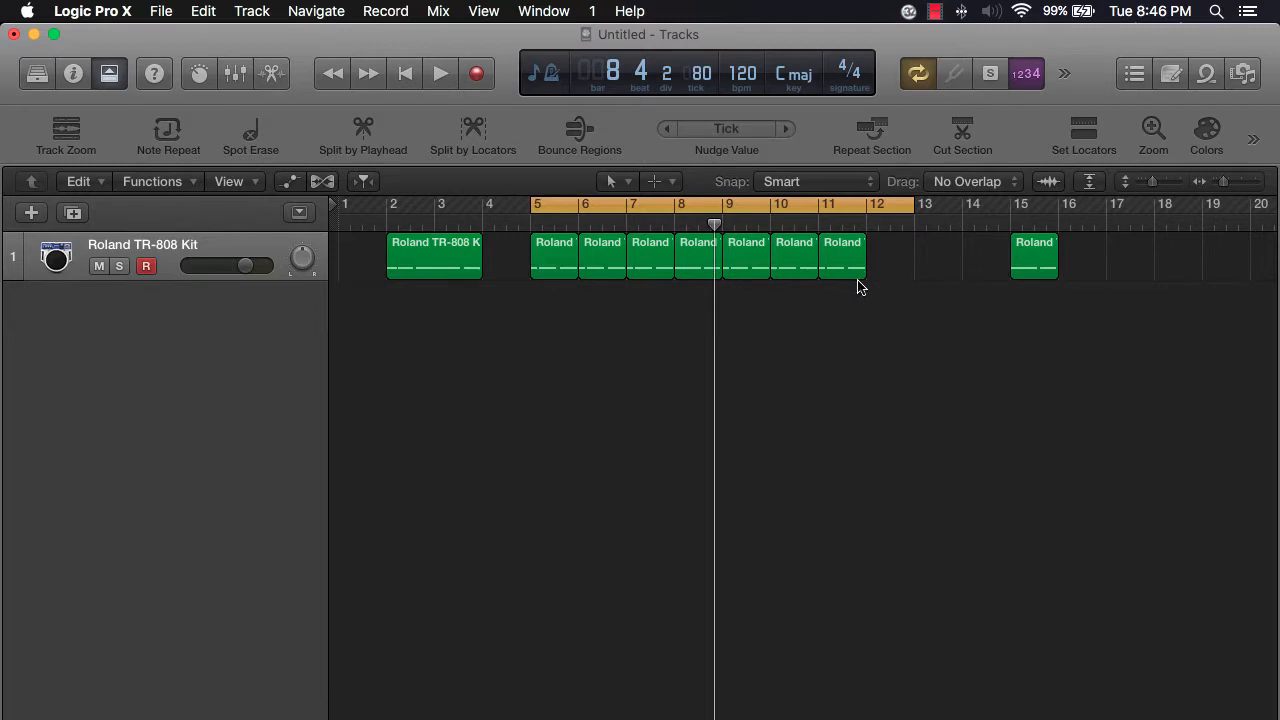
left_click(835, 265)
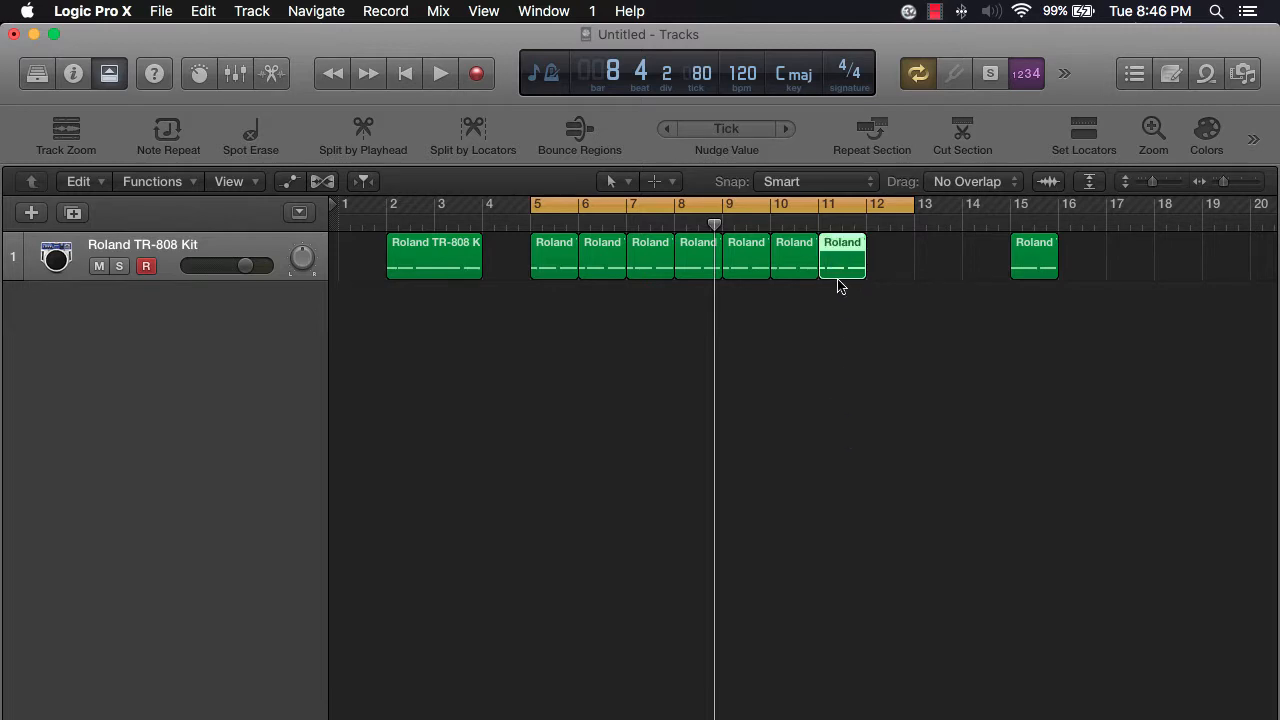
left_click_drag(849, 266, 877, 320)
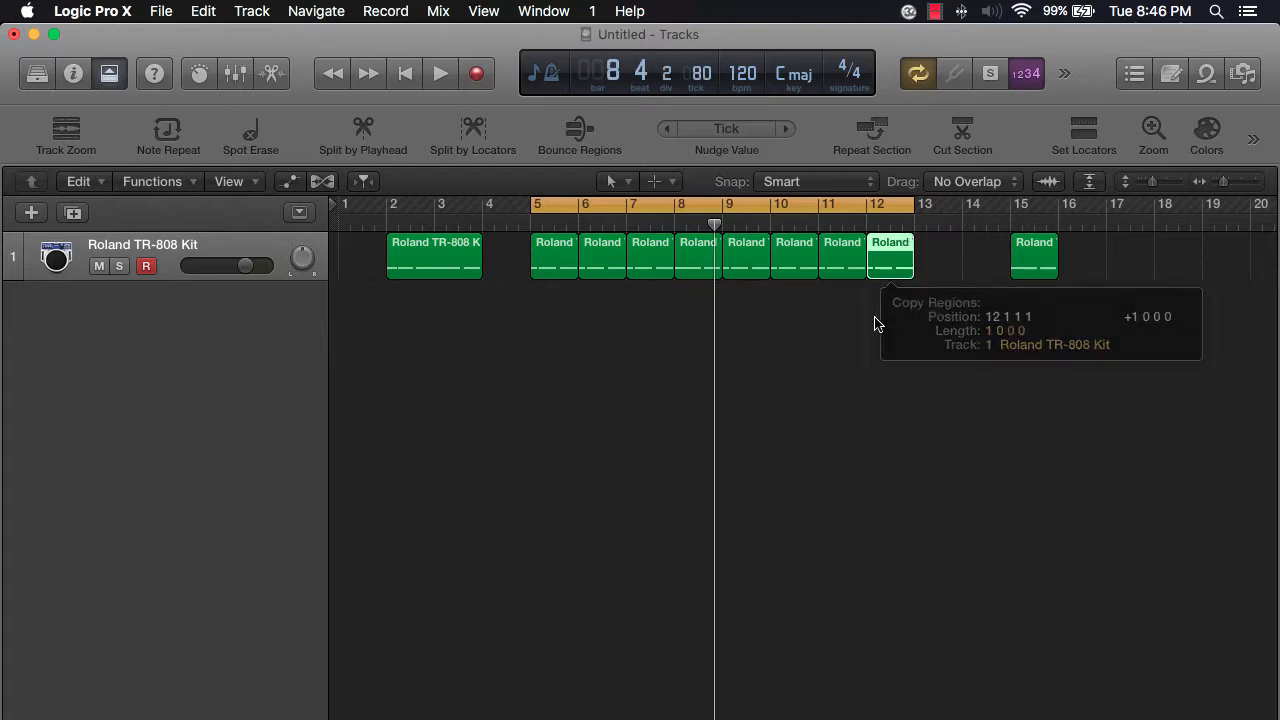
- Move the playhead to bar 12, copy the bar 12 region to bar 13, and play the arrangement
left_click_drag(716, 225, 866, 226)
left_click(847, 263)
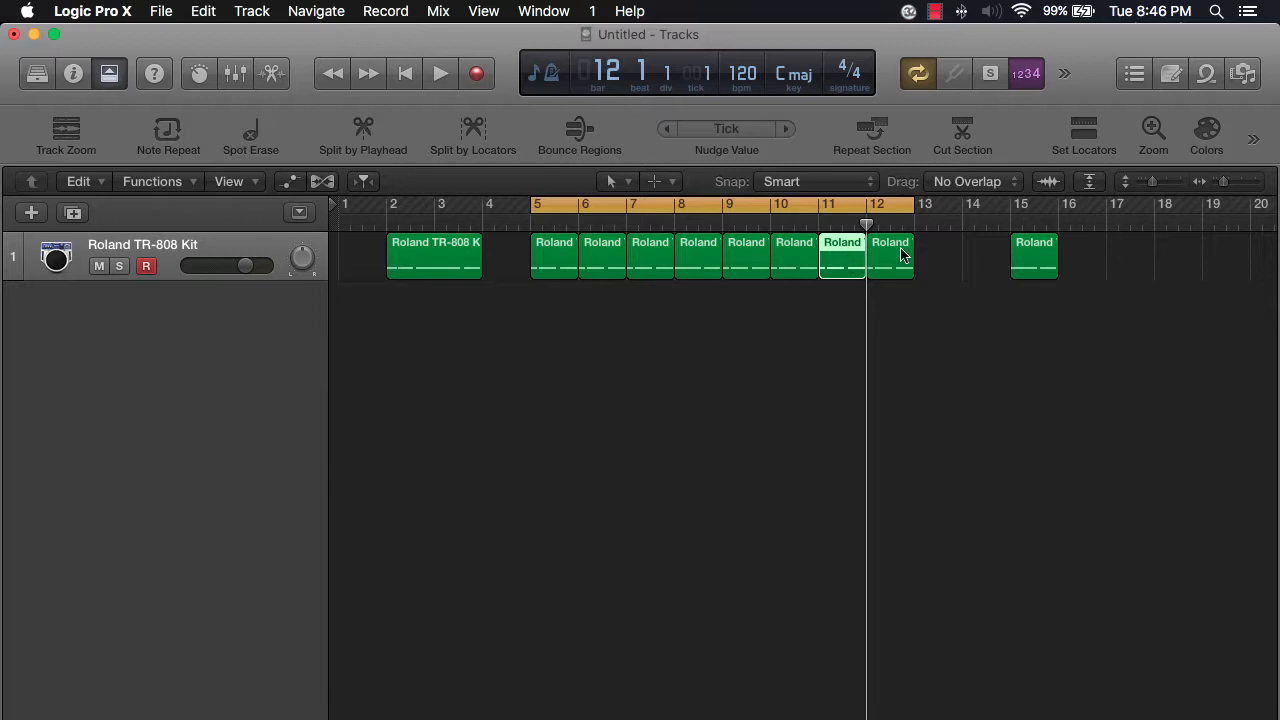
left_click(883, 268)
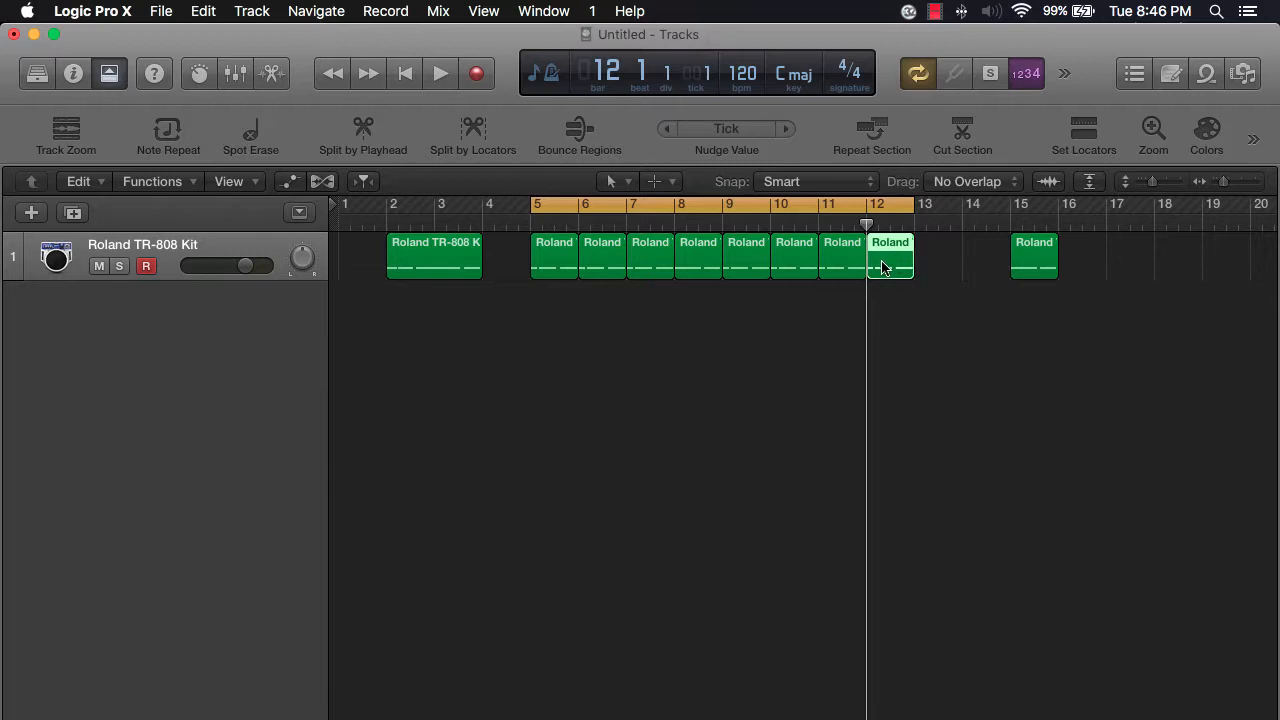
left_click_drag(883, 268, 940, 295)
left_click(937, 329)
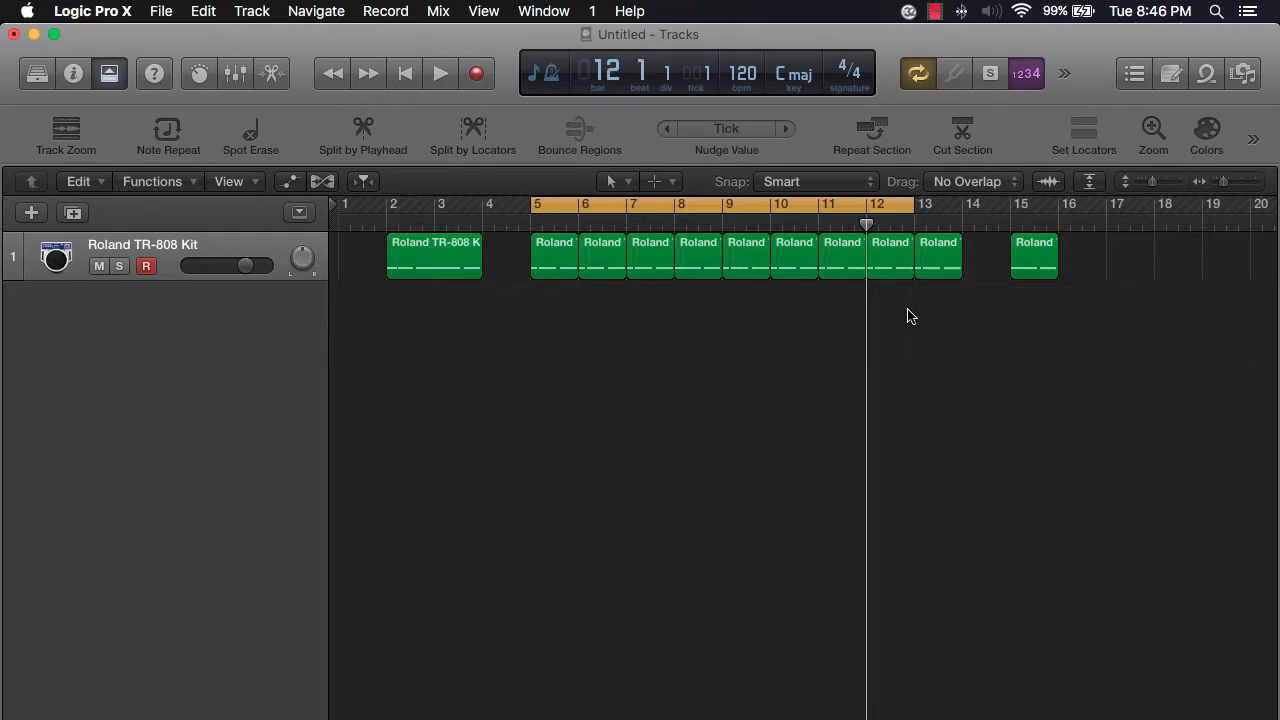
key("space")
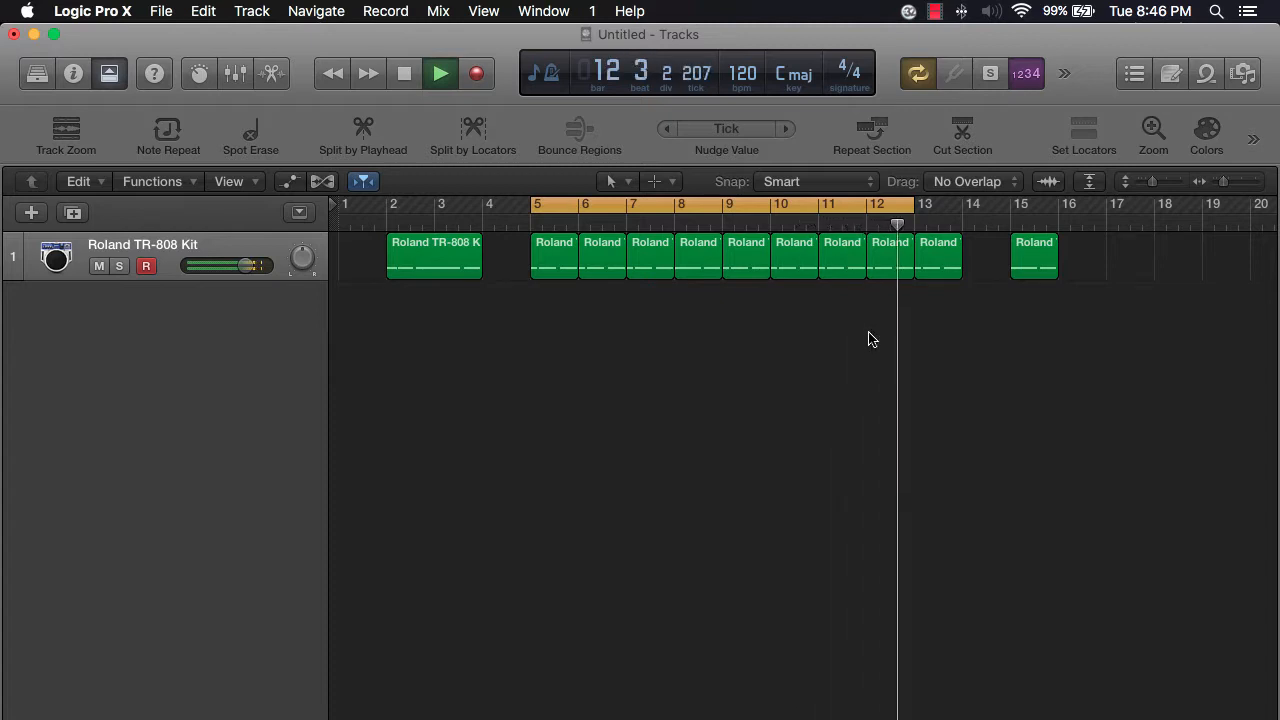
key("space")
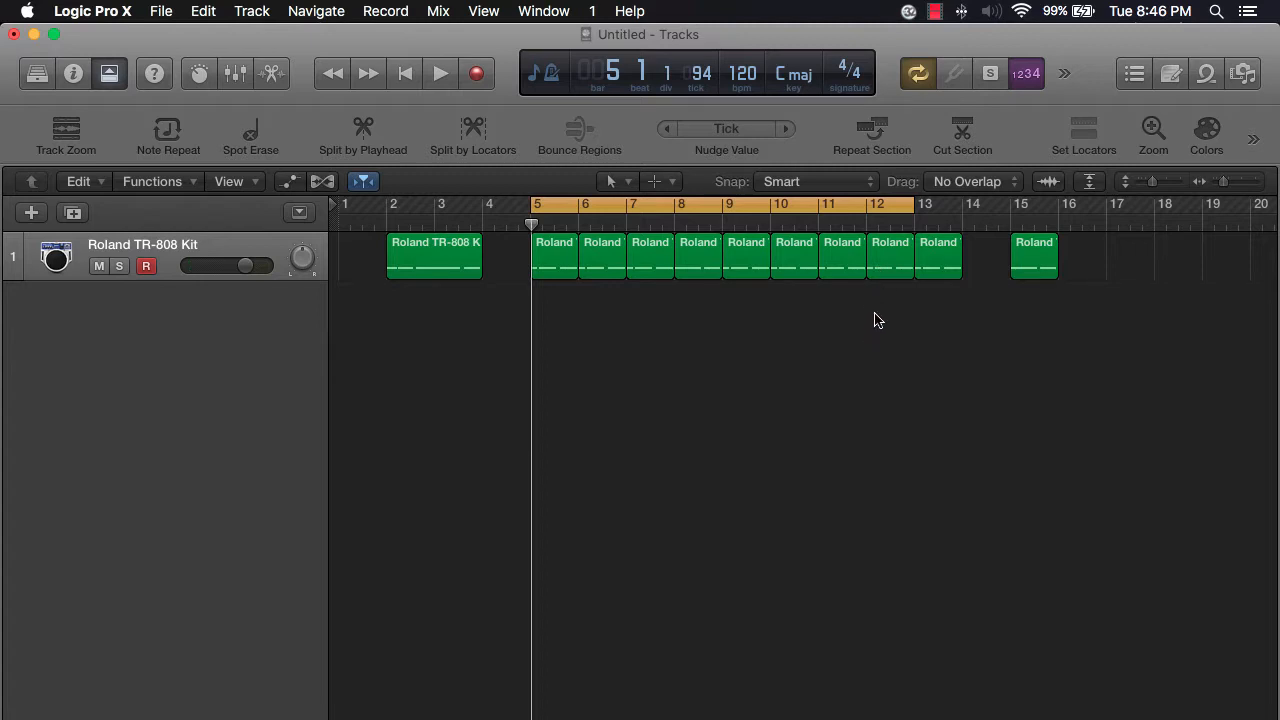
- Delete the single regions at bars 13, 15 and 2 to 4
left_click(932, 272)
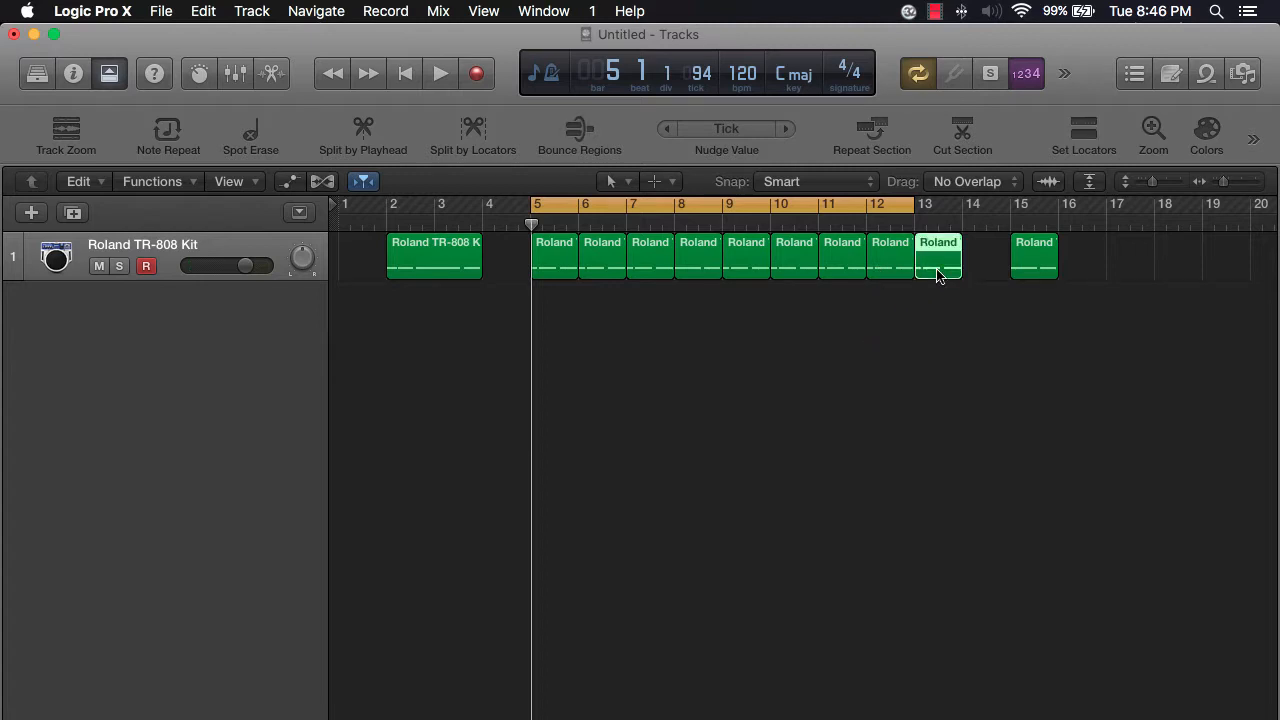
key("Delete")
left_click(1036, 262)
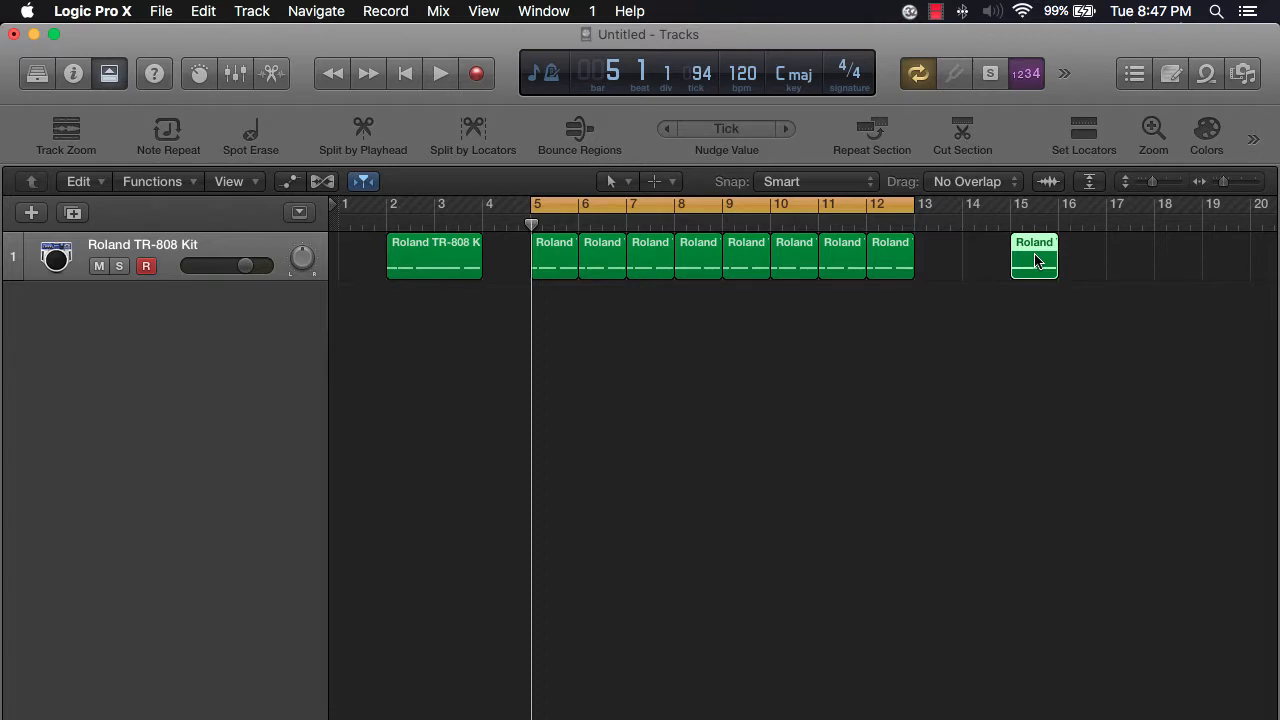
key("Delete")
left_click(405, 243)
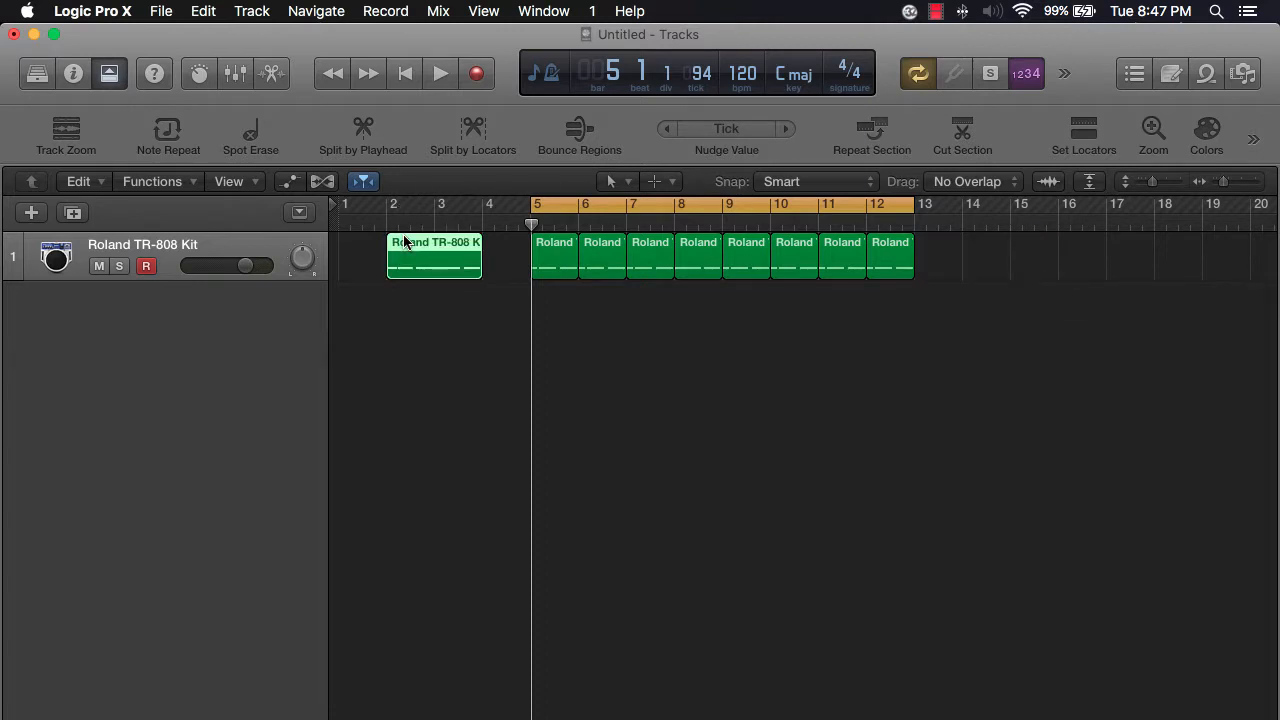
key("Delete")
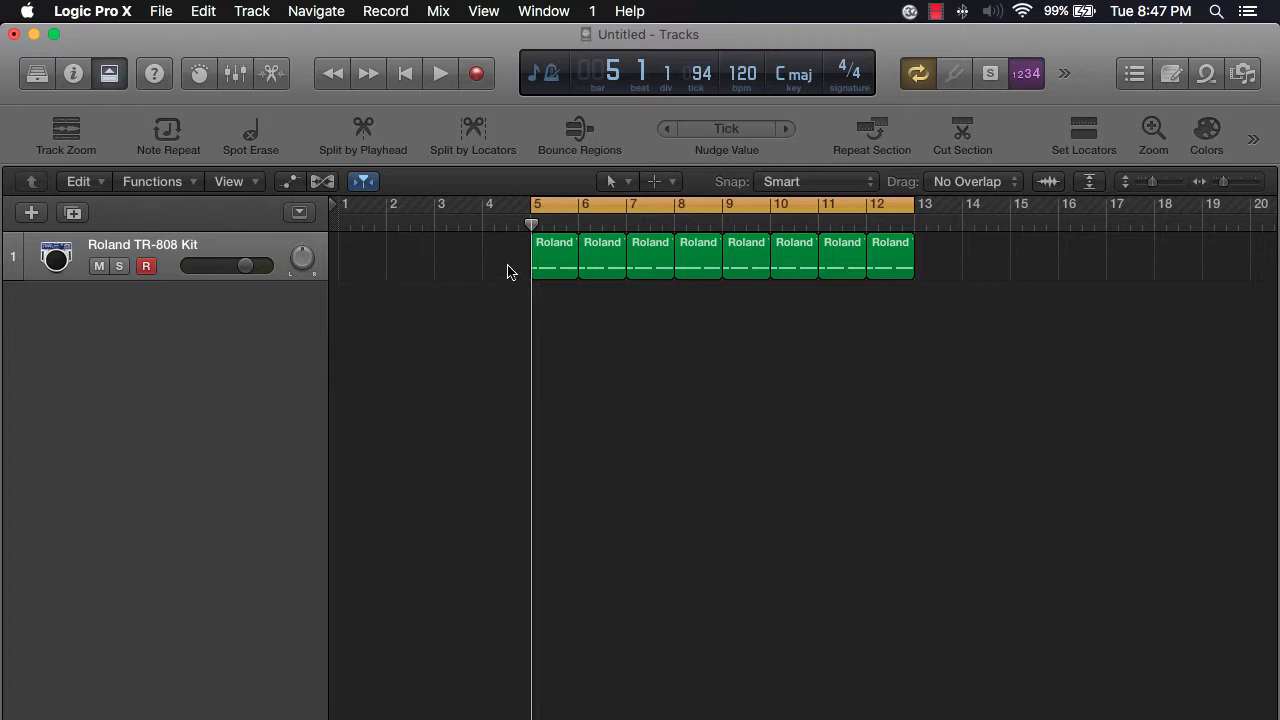
- Select the eight one-bar regions from bar 5 to 12 and join them into one region
left_click_drag(457, 255, 960, 291)
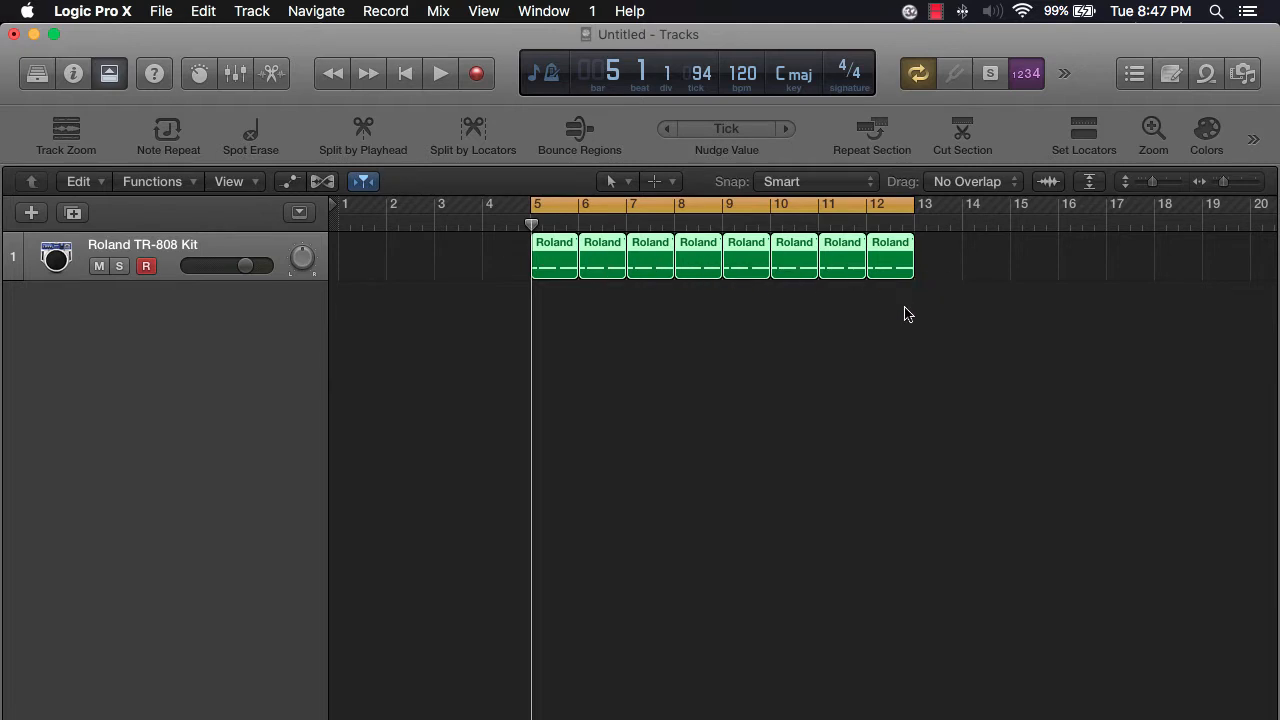
left_click(969, 266)
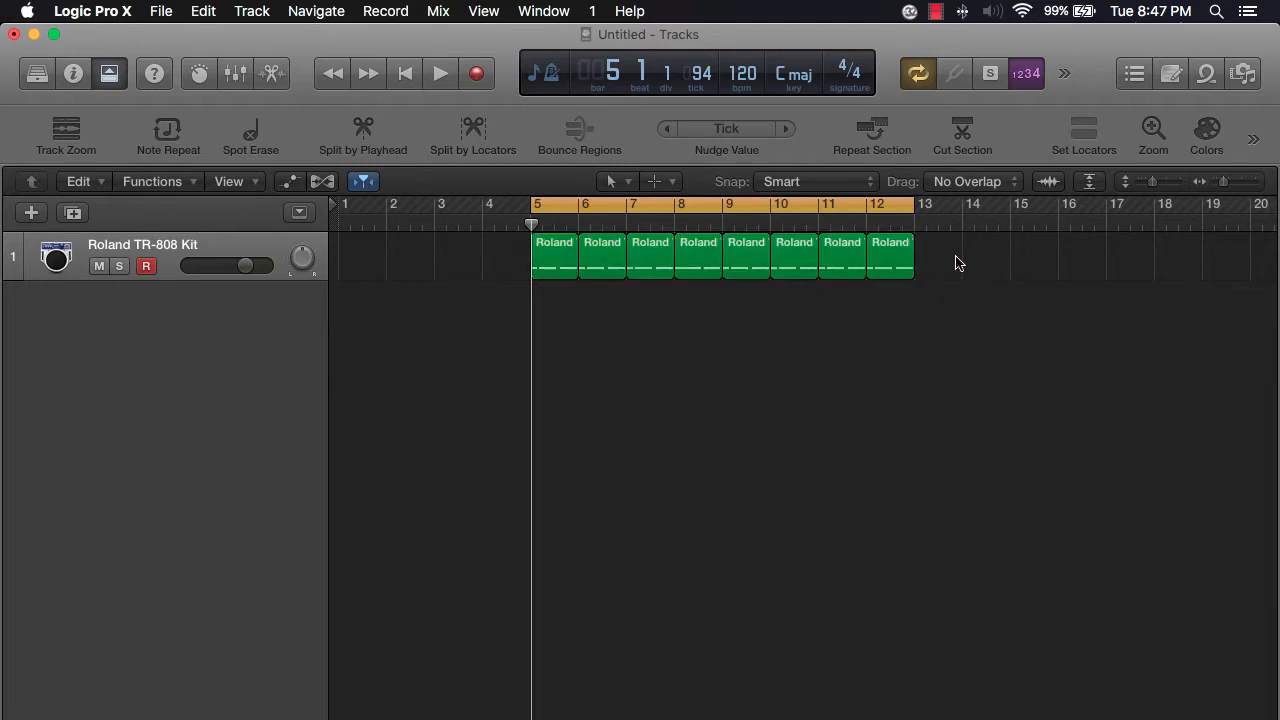
left_click_drag(955, 263, 509, 263)
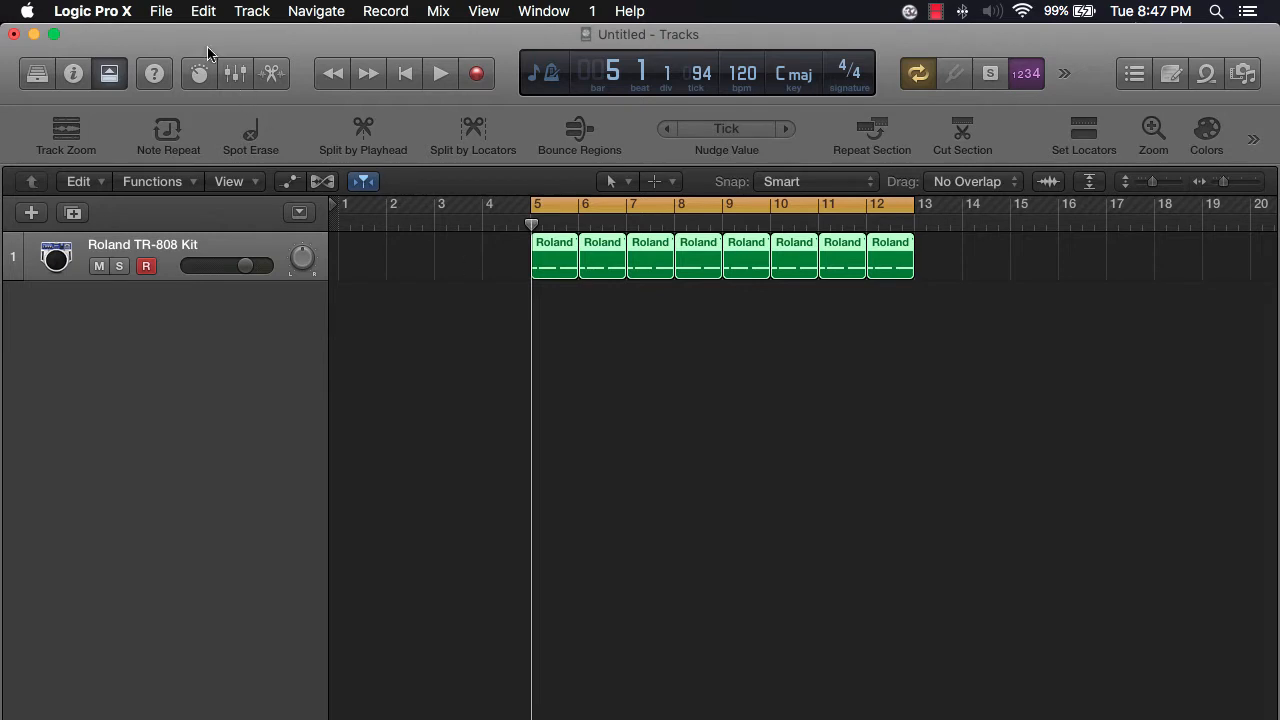
left_click(158, 12)
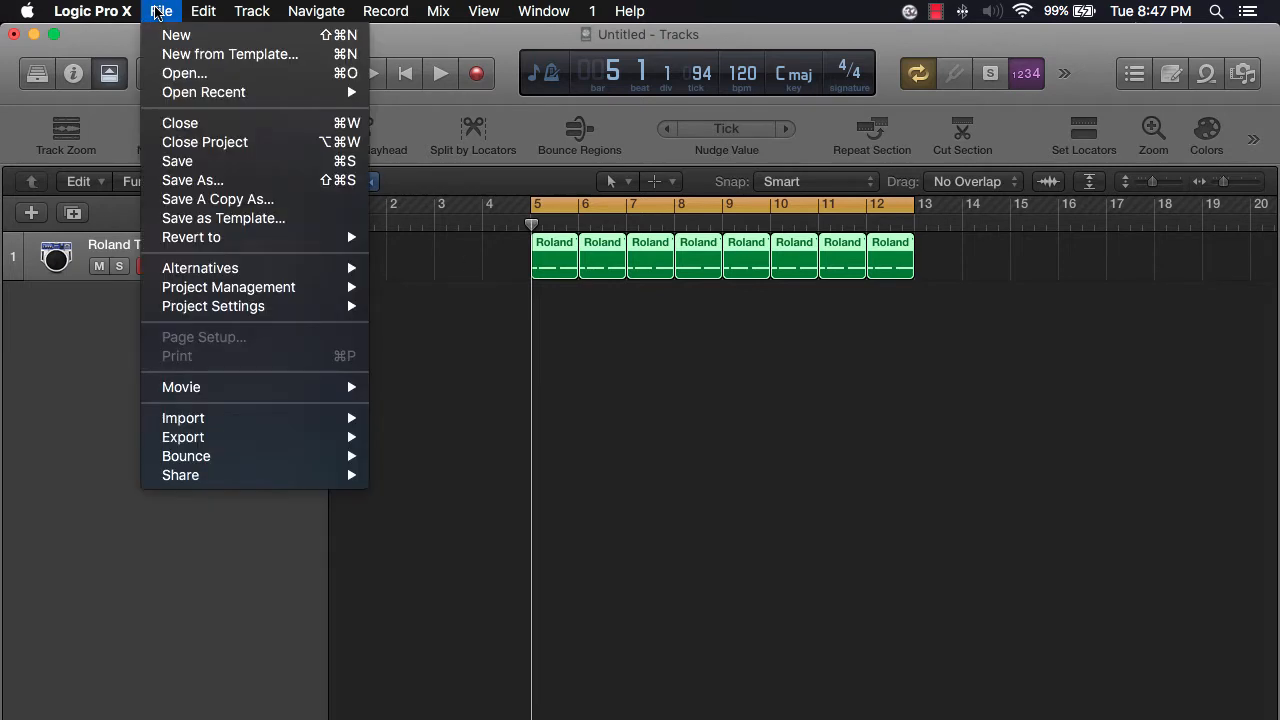
mouse_move(196, 12)
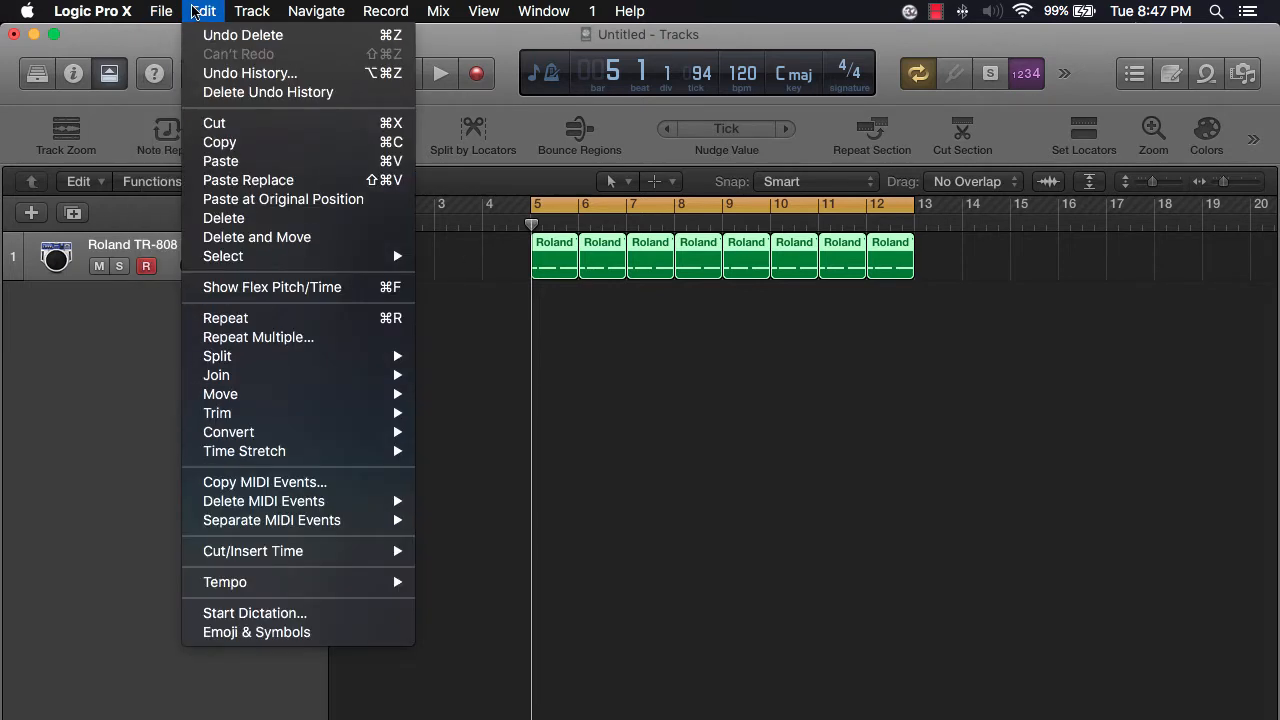
mouse_move(243, 374)
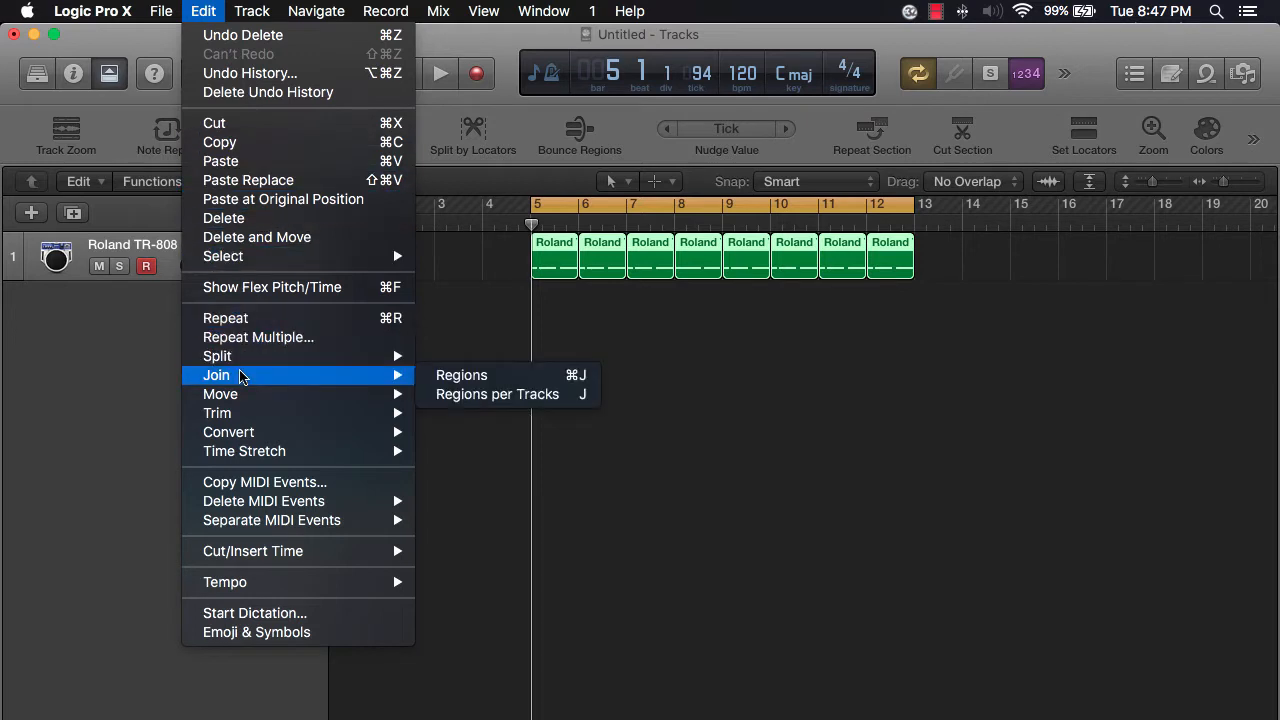
left_click(452, 378)
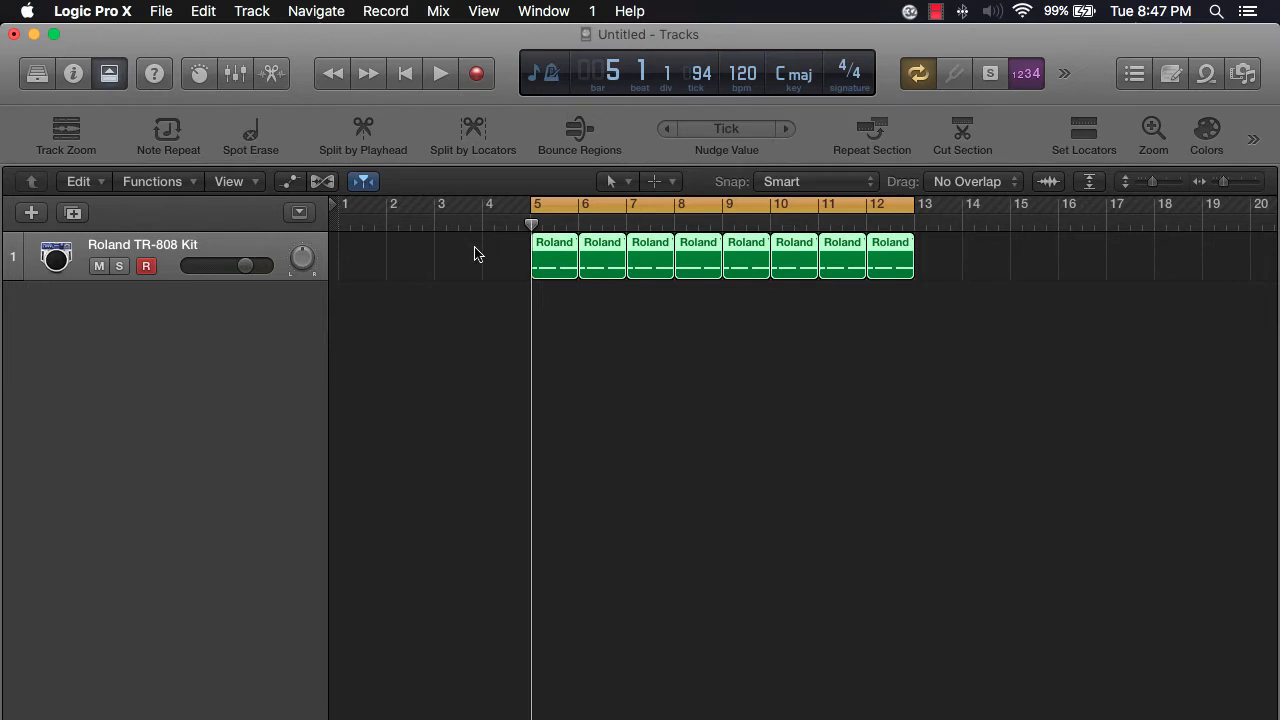
key("super+j")
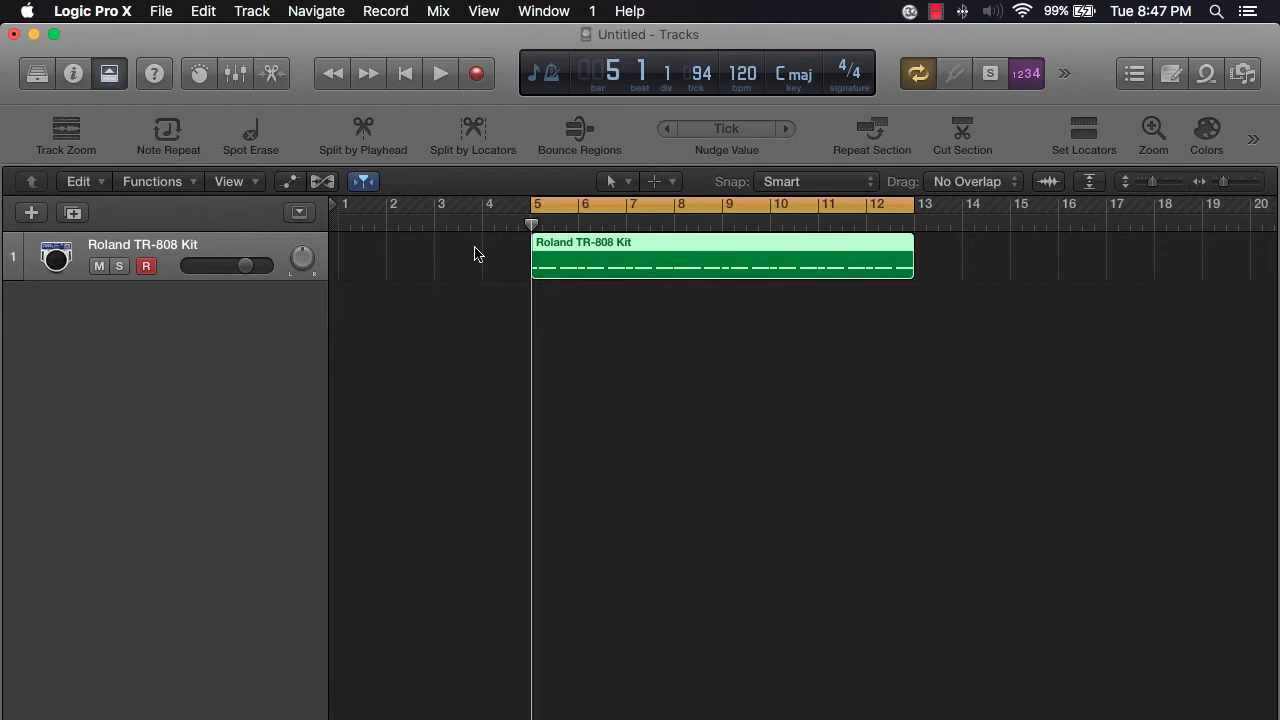
- Deselect the joined region and hide the toolbar
left_click(380, 365)
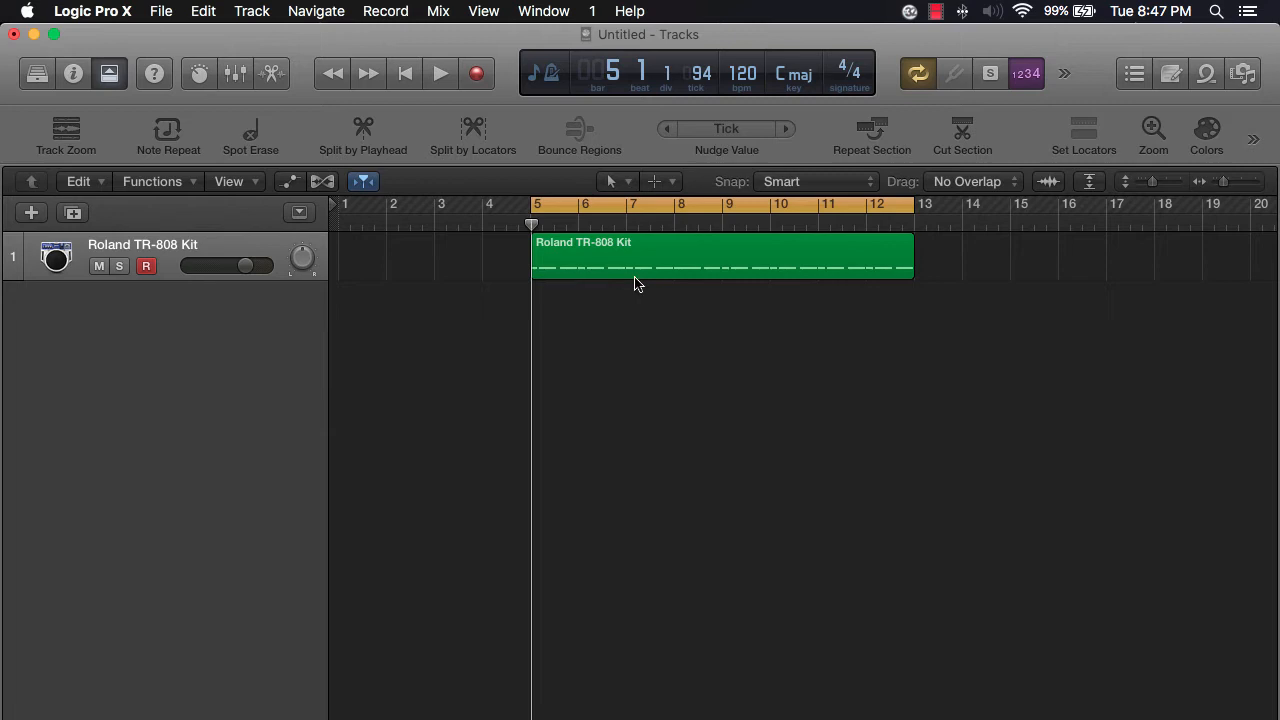
left_click(110, 78)
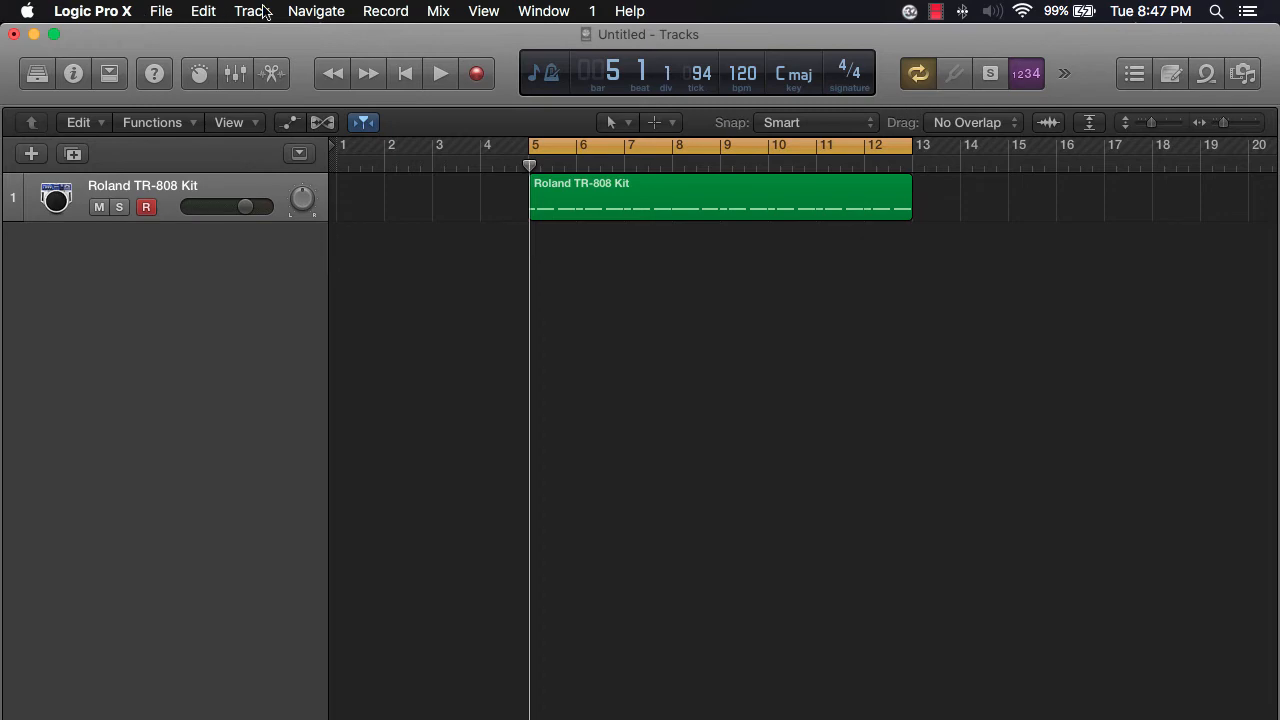
left_click(205, 12)
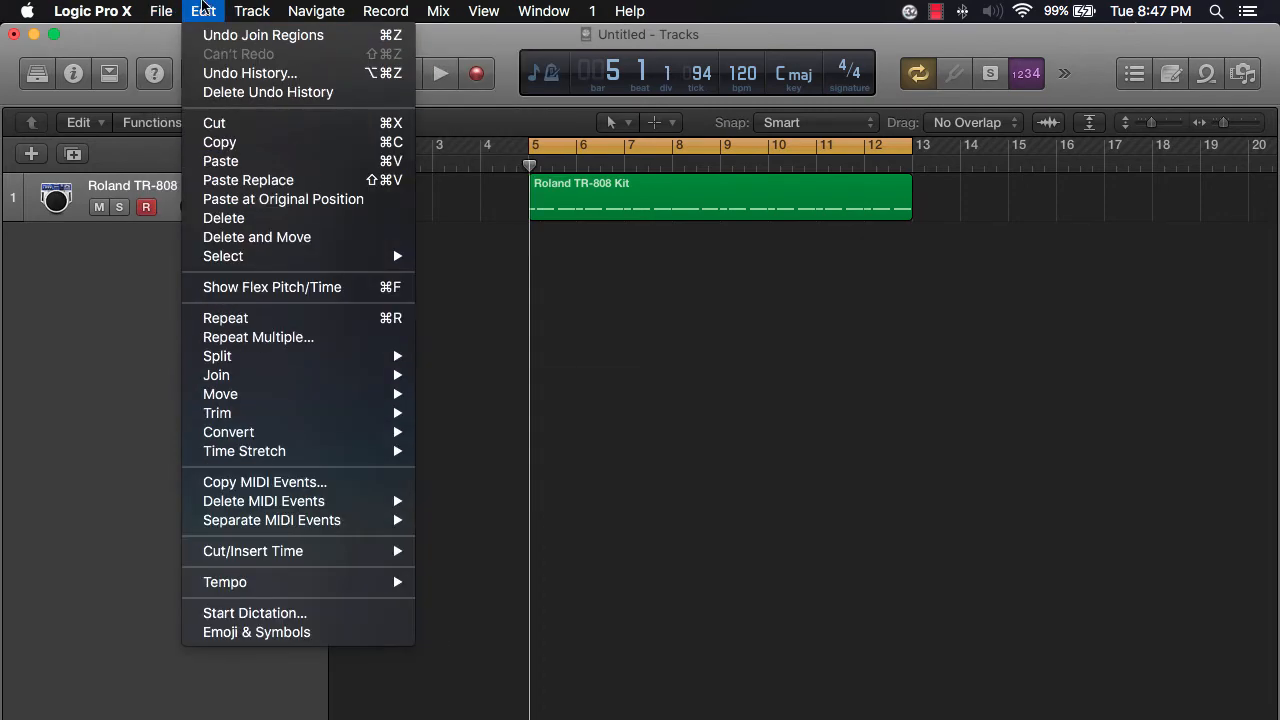
mouse_move(280, 360)
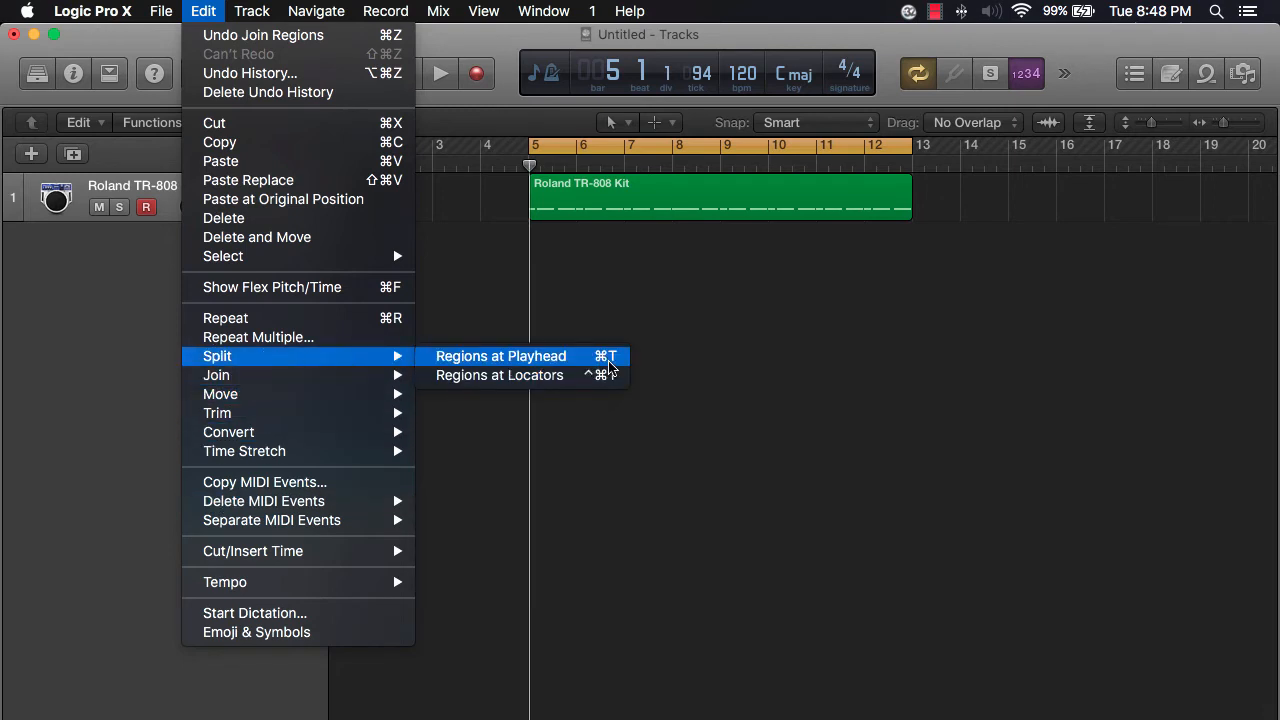
mouse_move(370, 381)
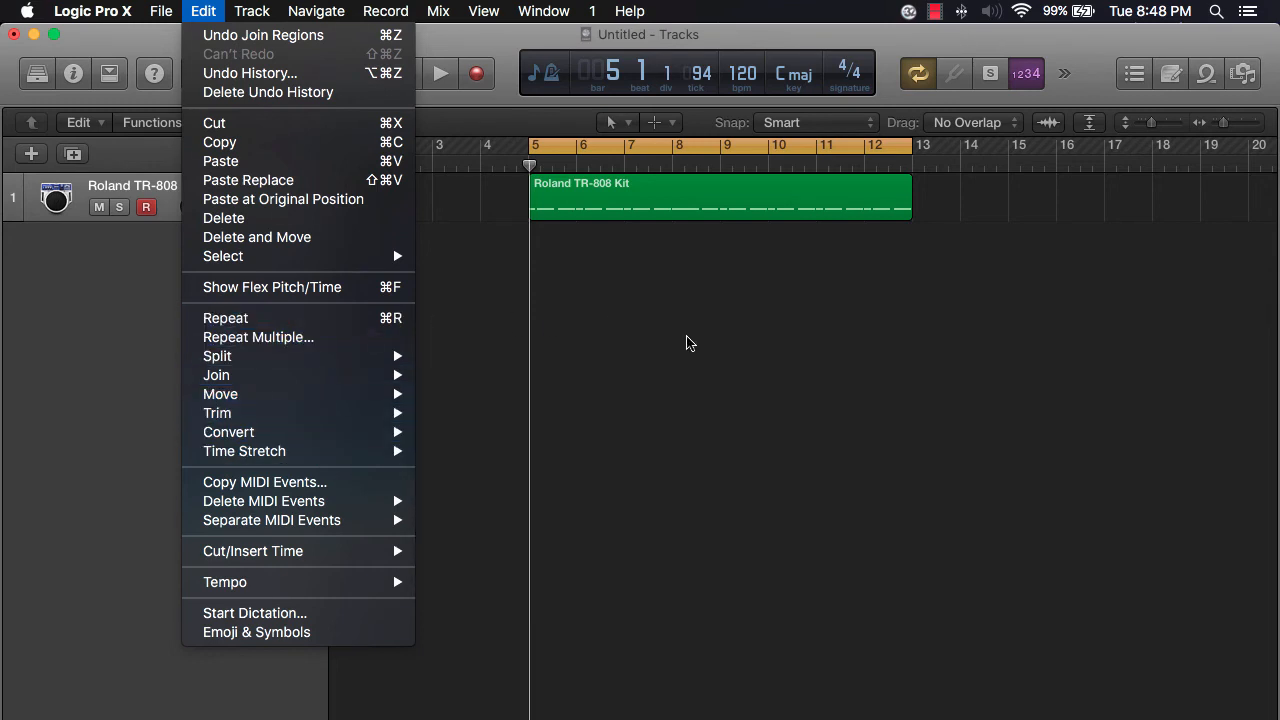
left_click(651, 349)
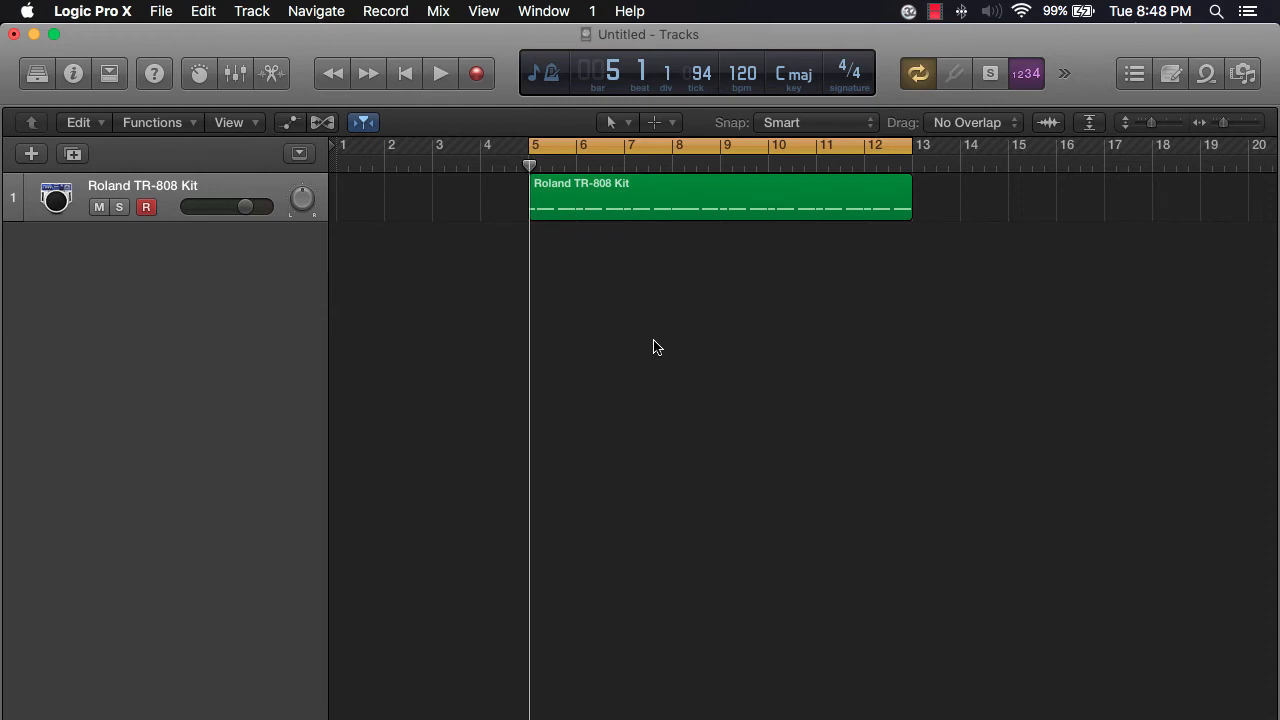